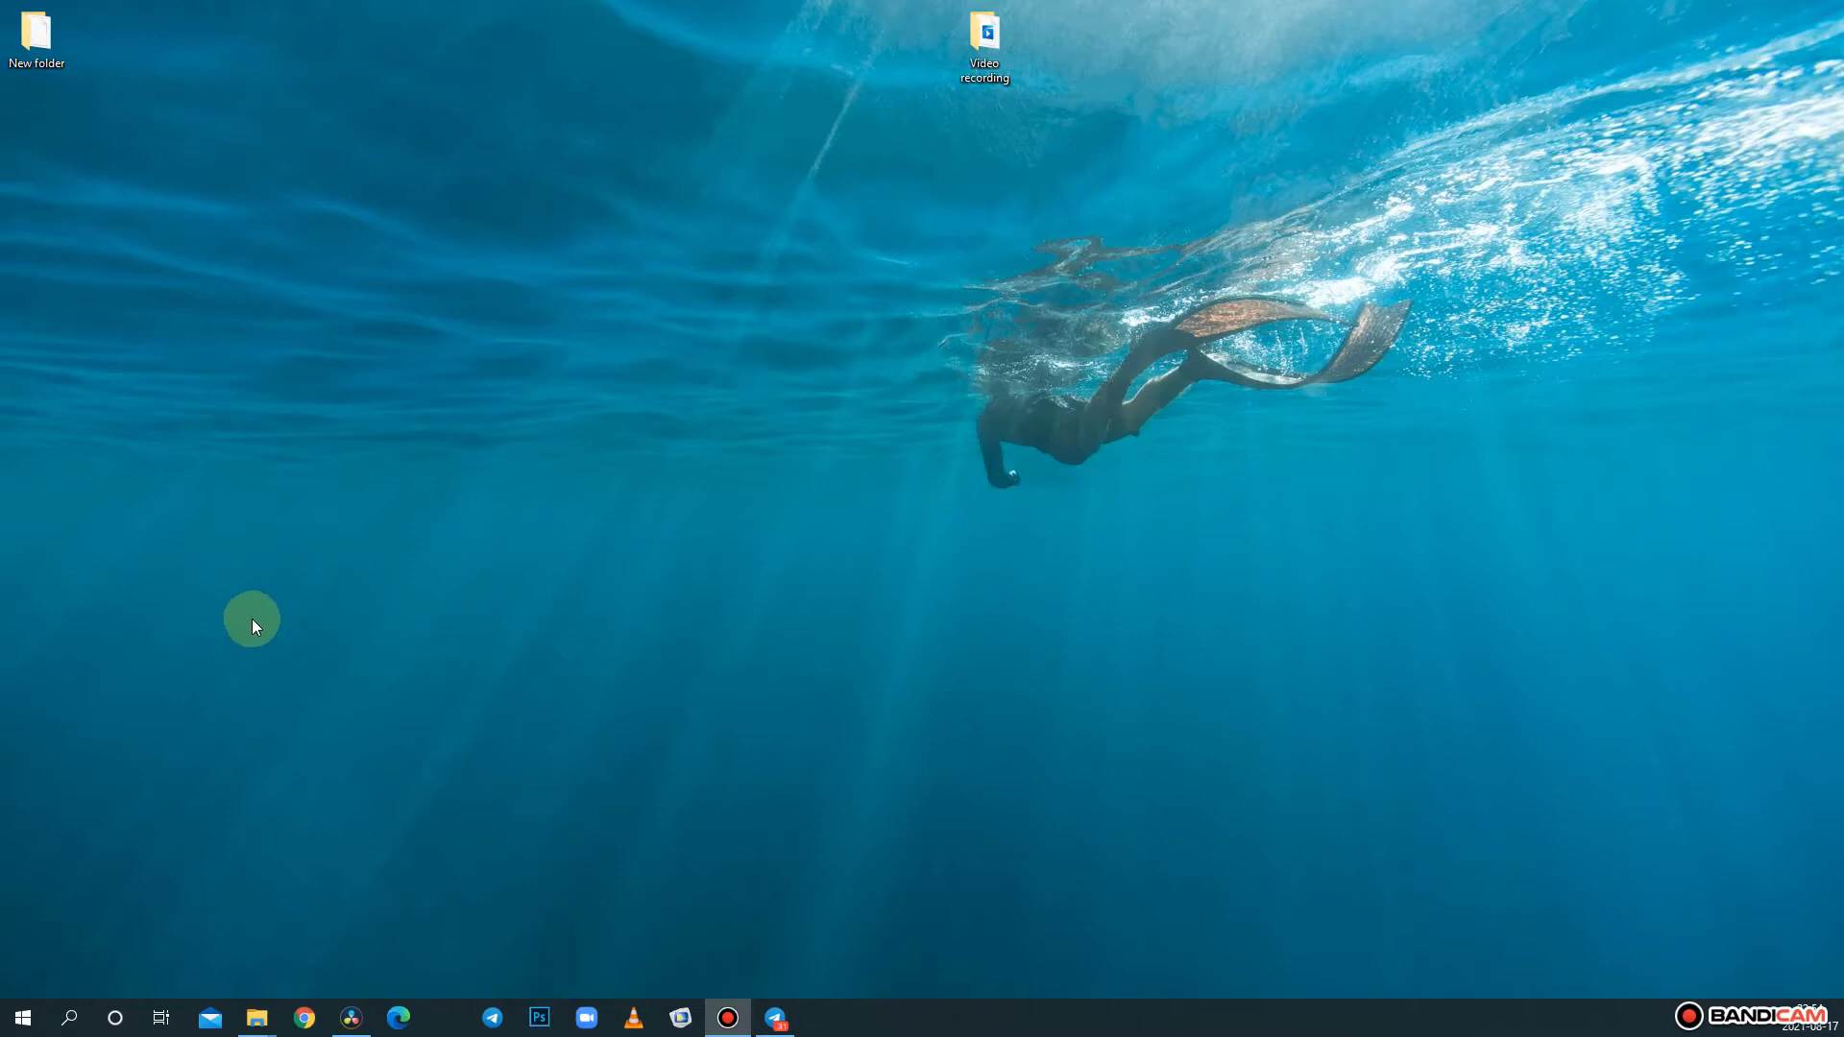
- Expand the Biospero8July target and its ROS variables.lvlib library in the project tree, dismissing the myRIO USB Monitor
mouse_move(272, 1019)
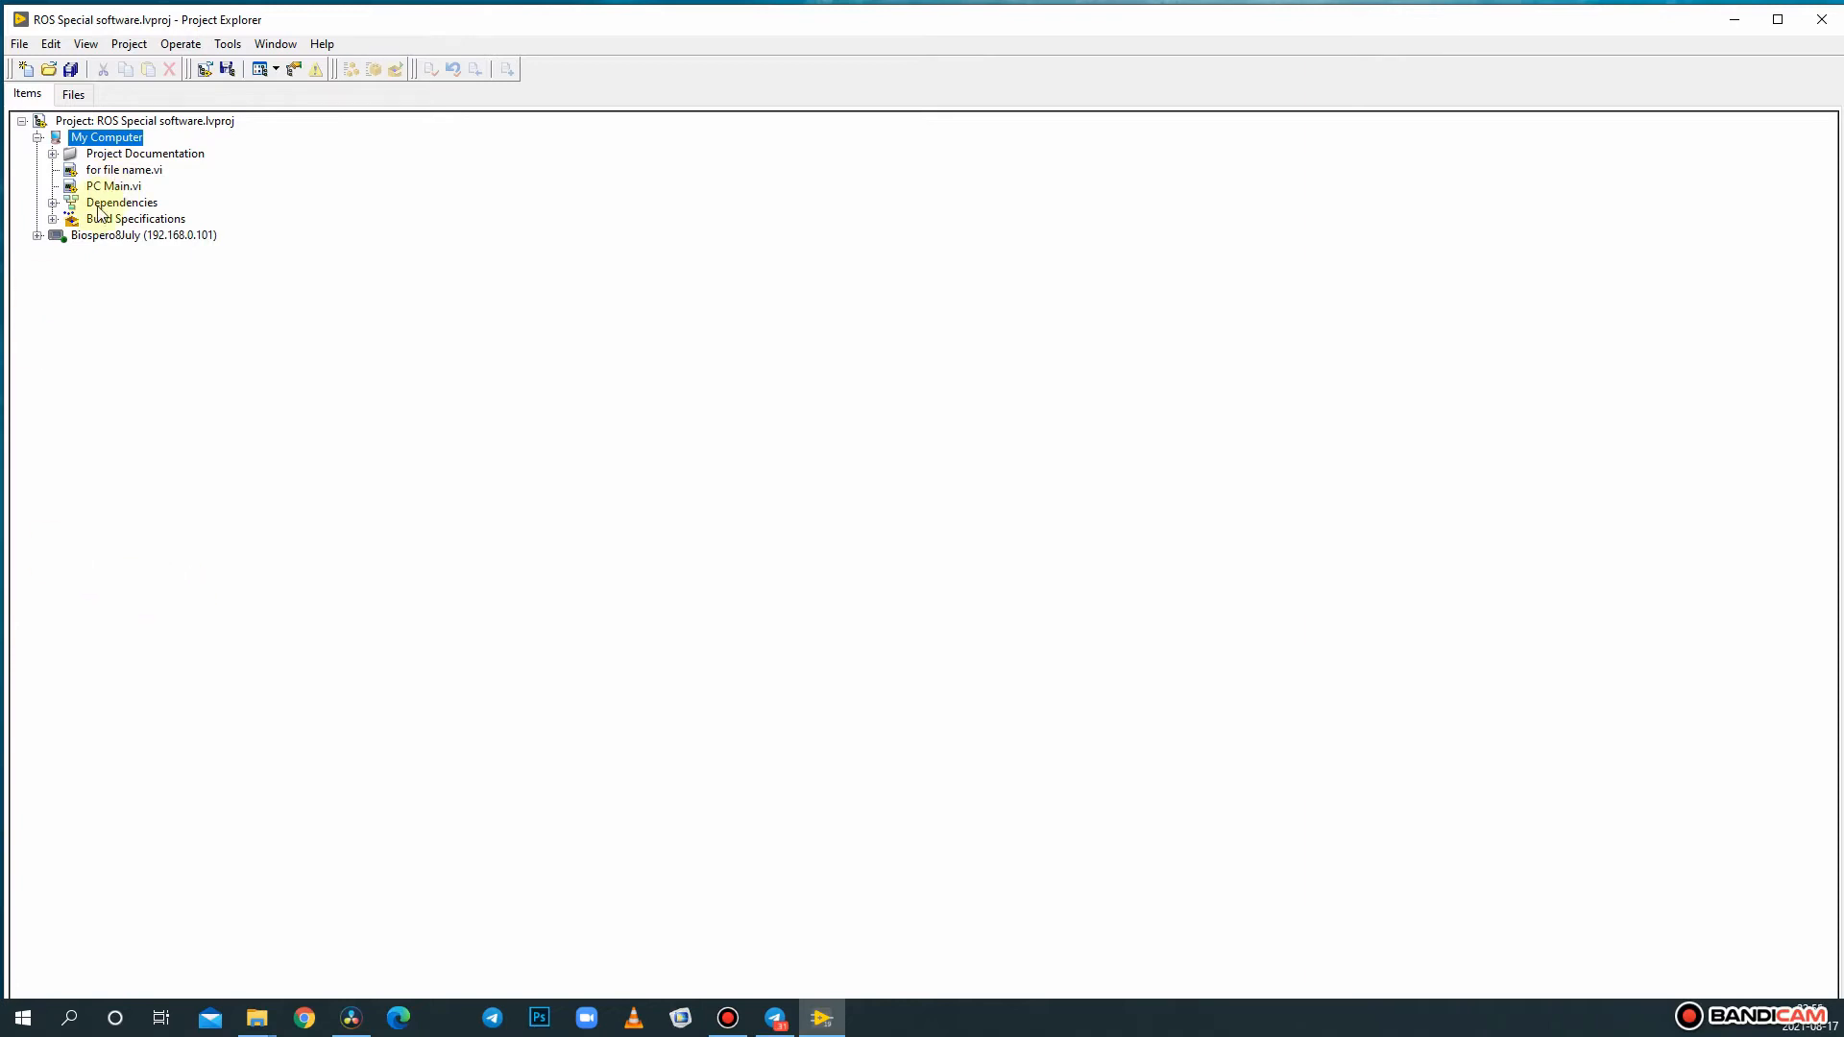
left_click(29, 238)
left_click(38, 237)
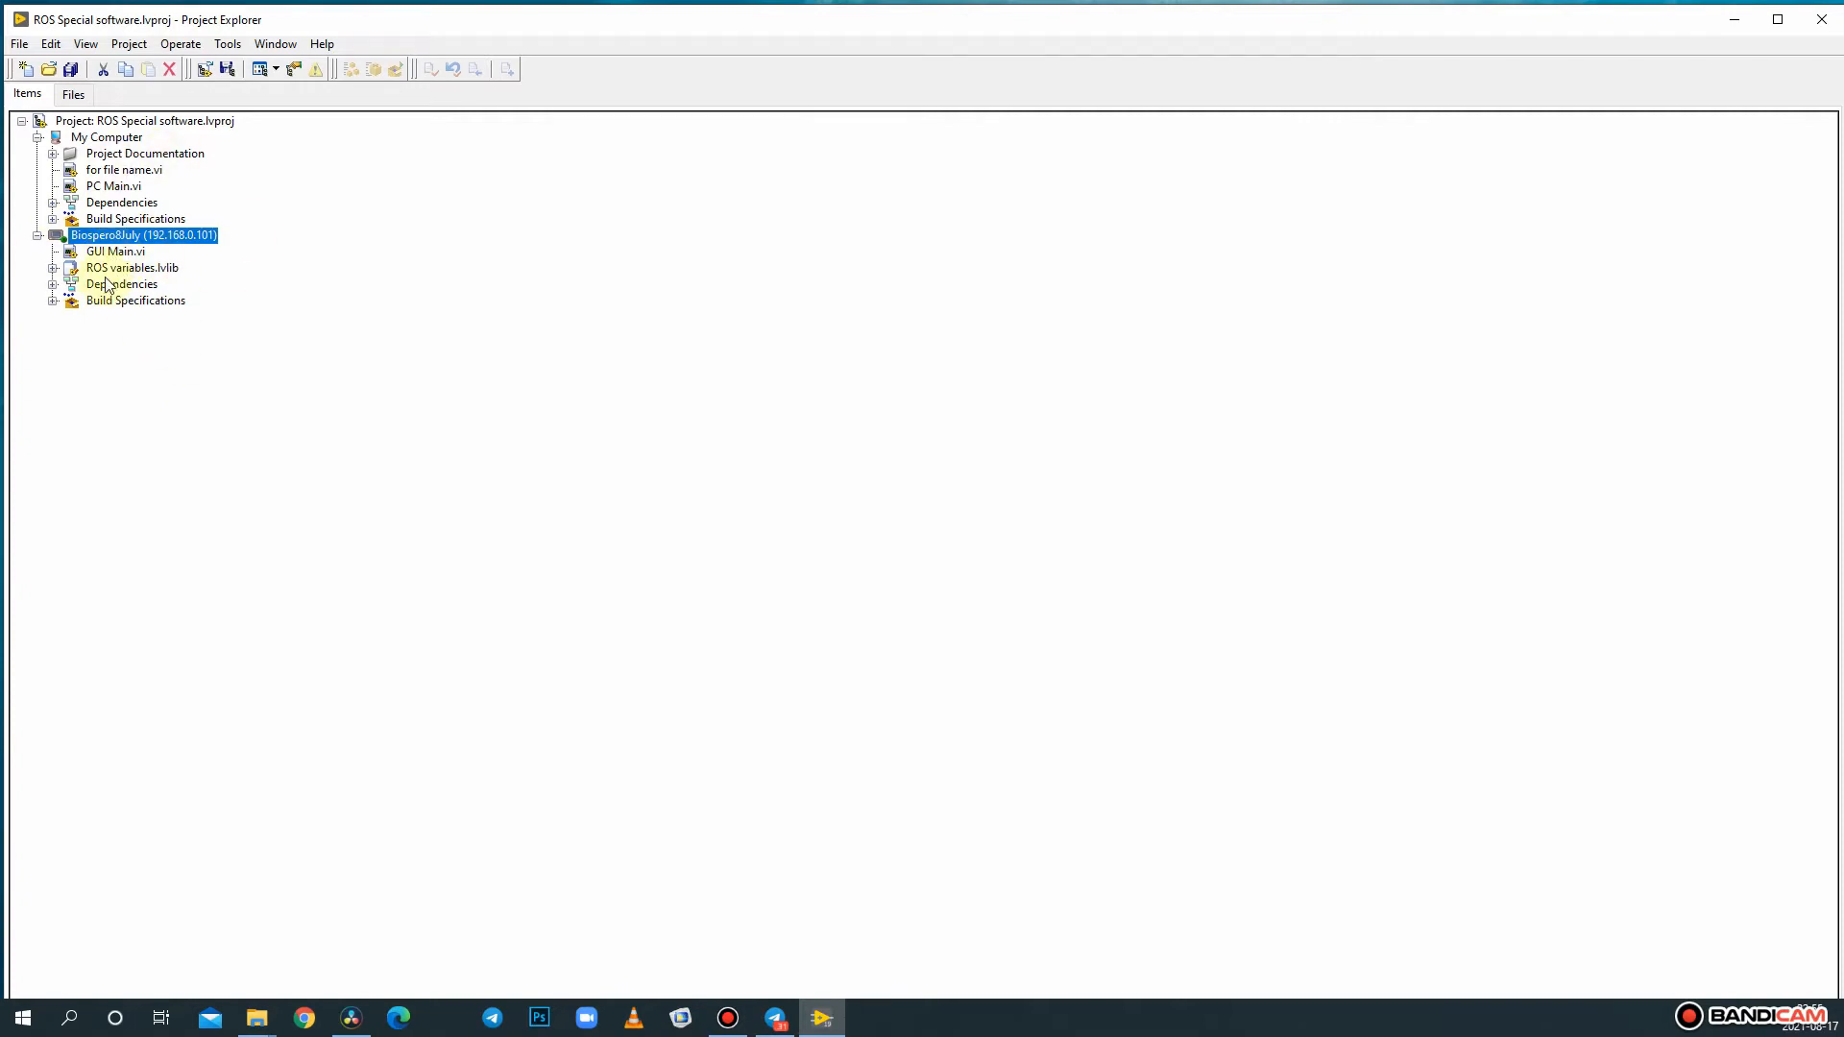
double_click(114, 252)
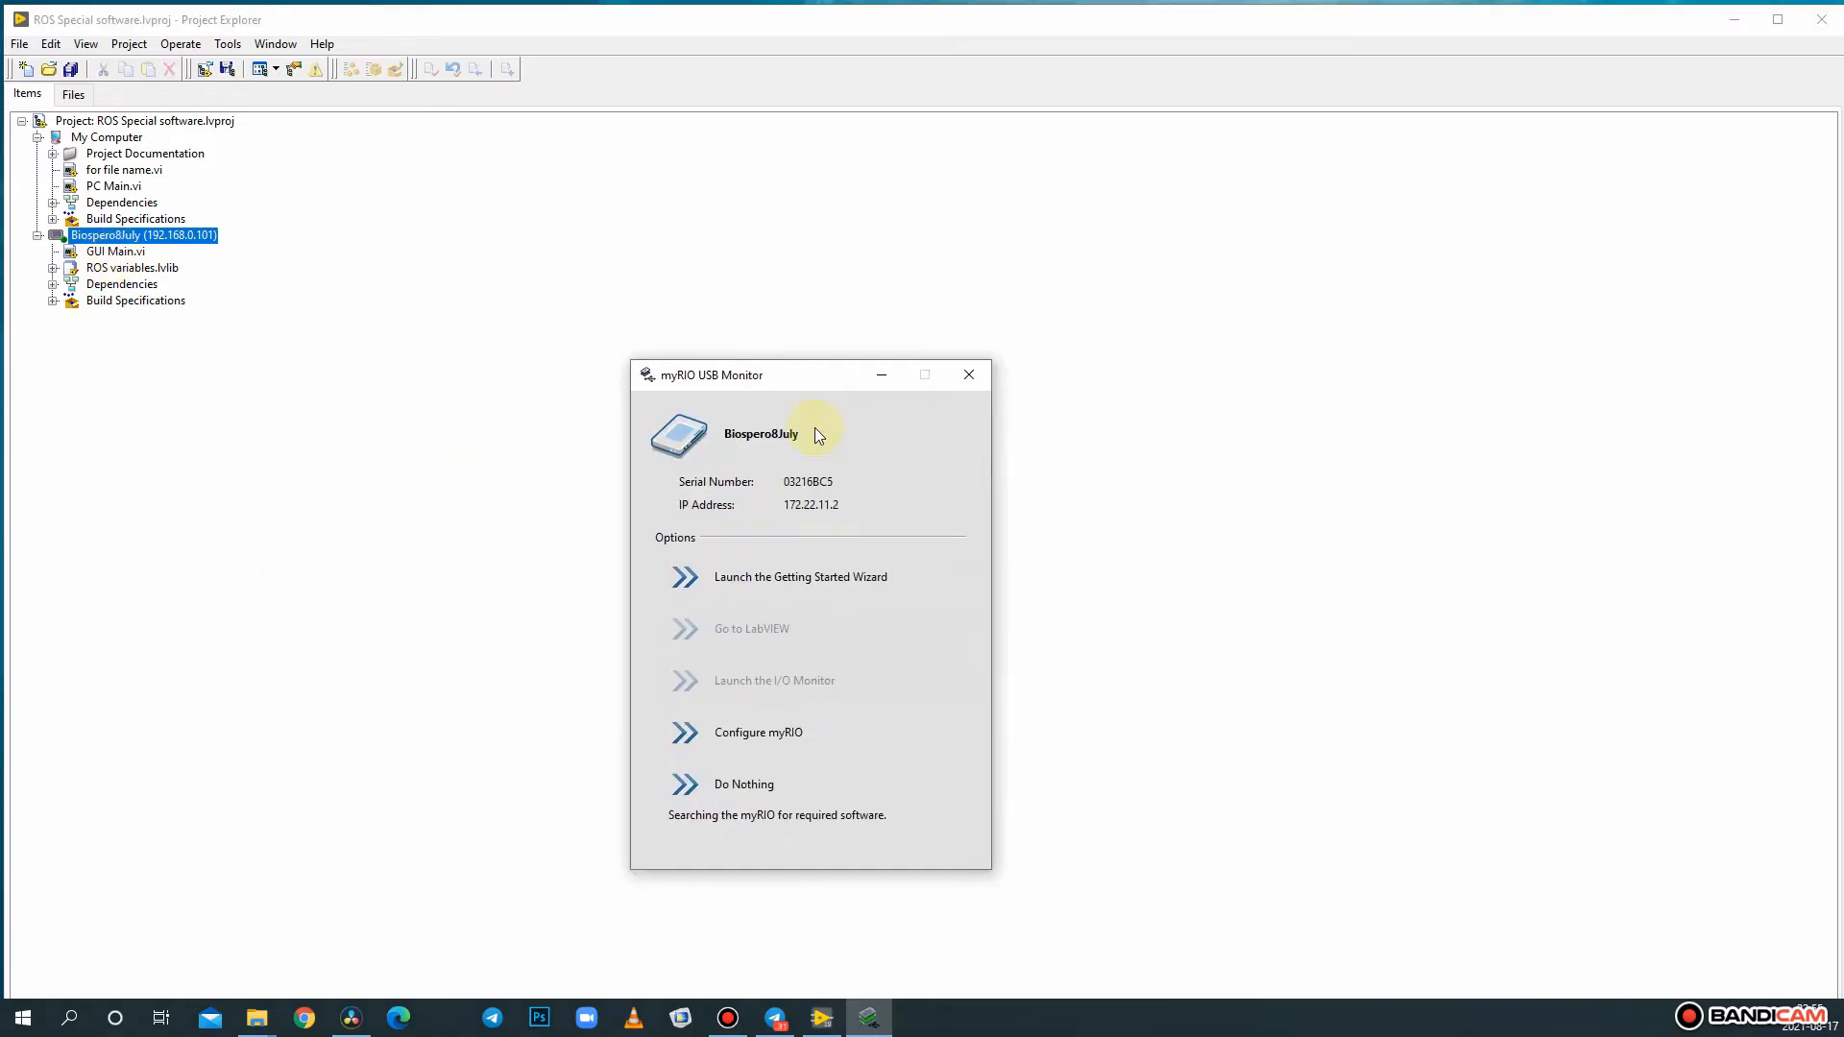
left_click(888, 385)
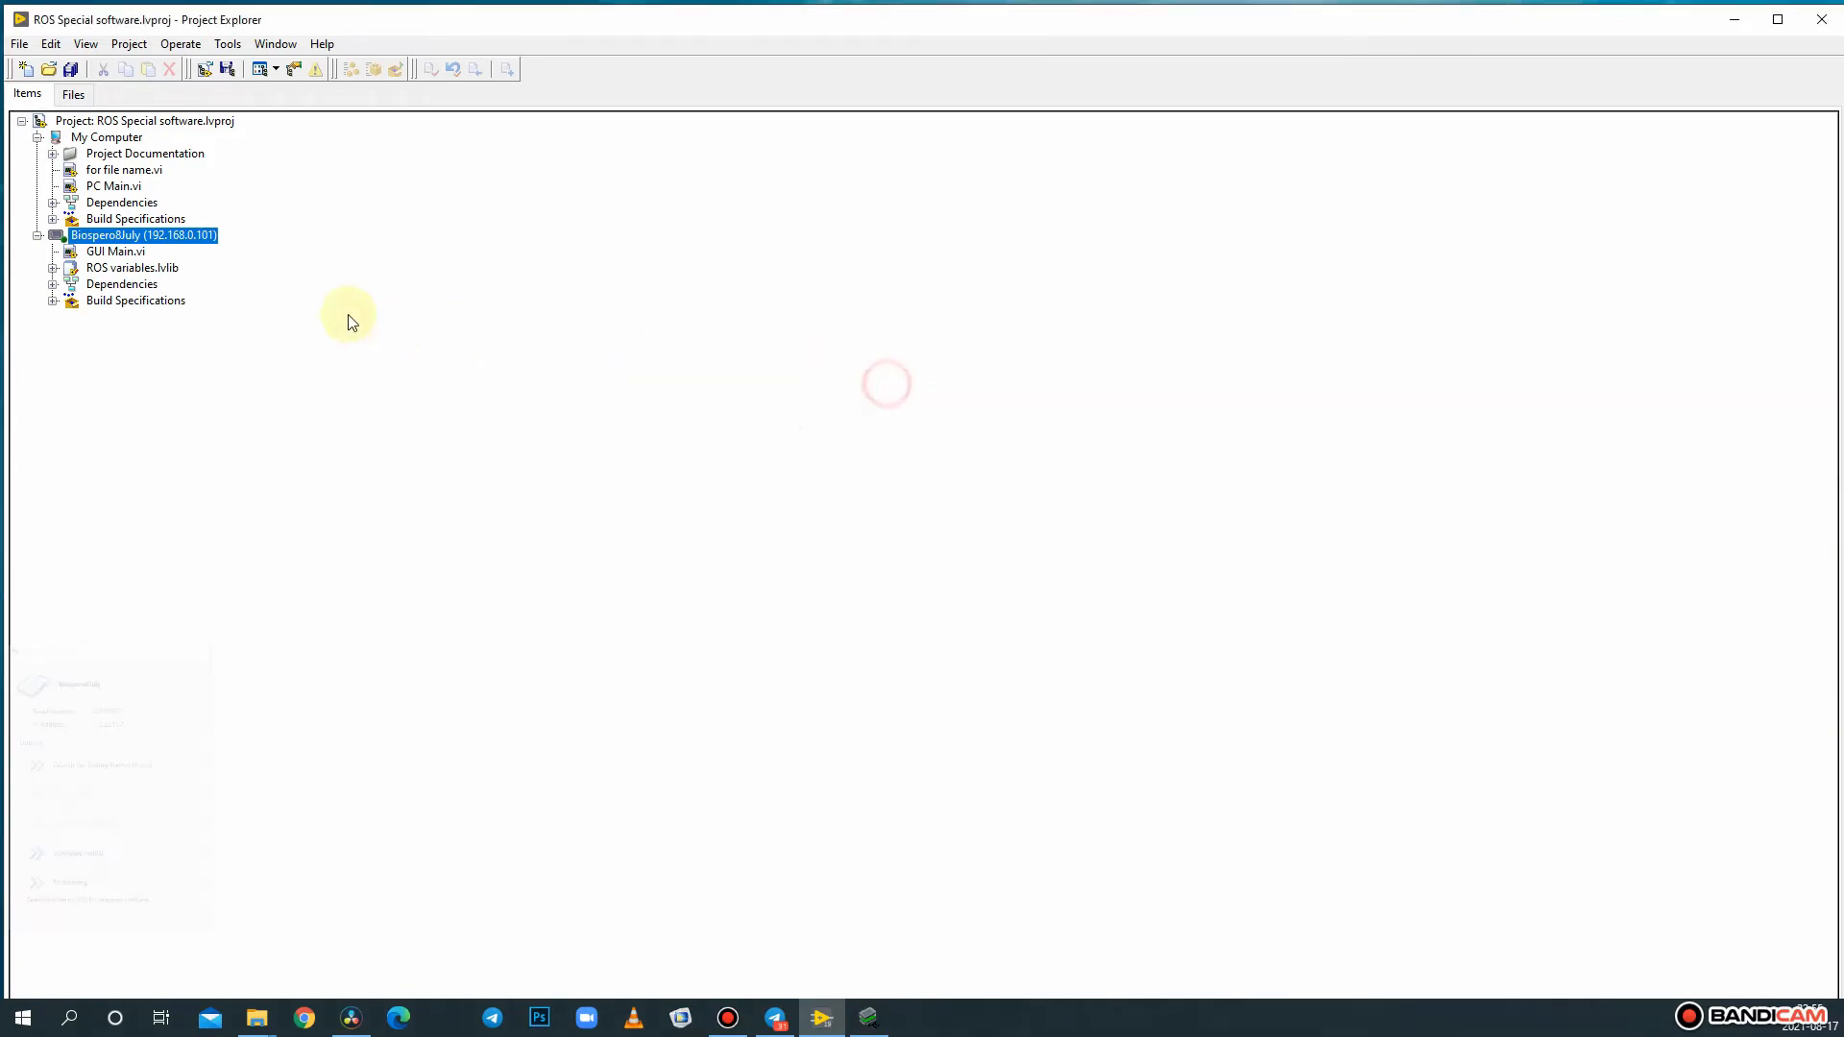
left_click(53, 267)
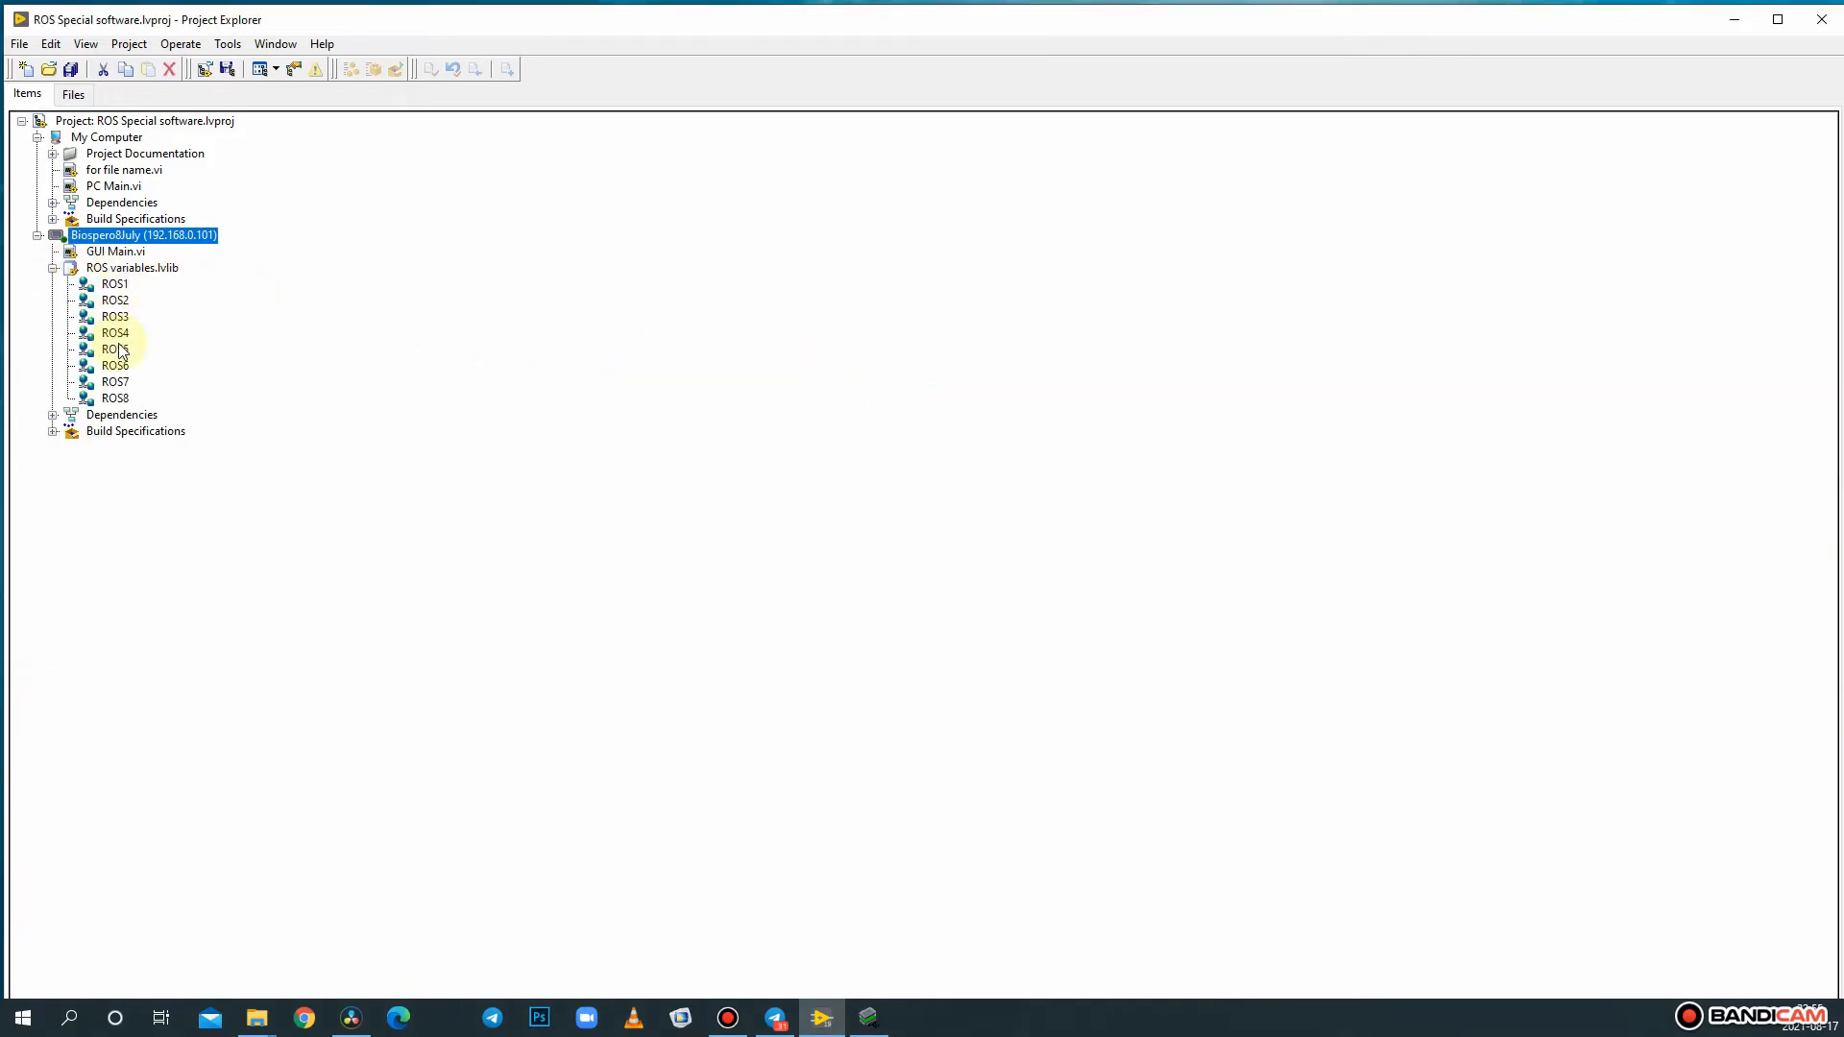
- Set the Biospero8July target's IP address to 172.22.11.2 in its myRIO properties
left_click(177, 242)
right_click(177, 244)
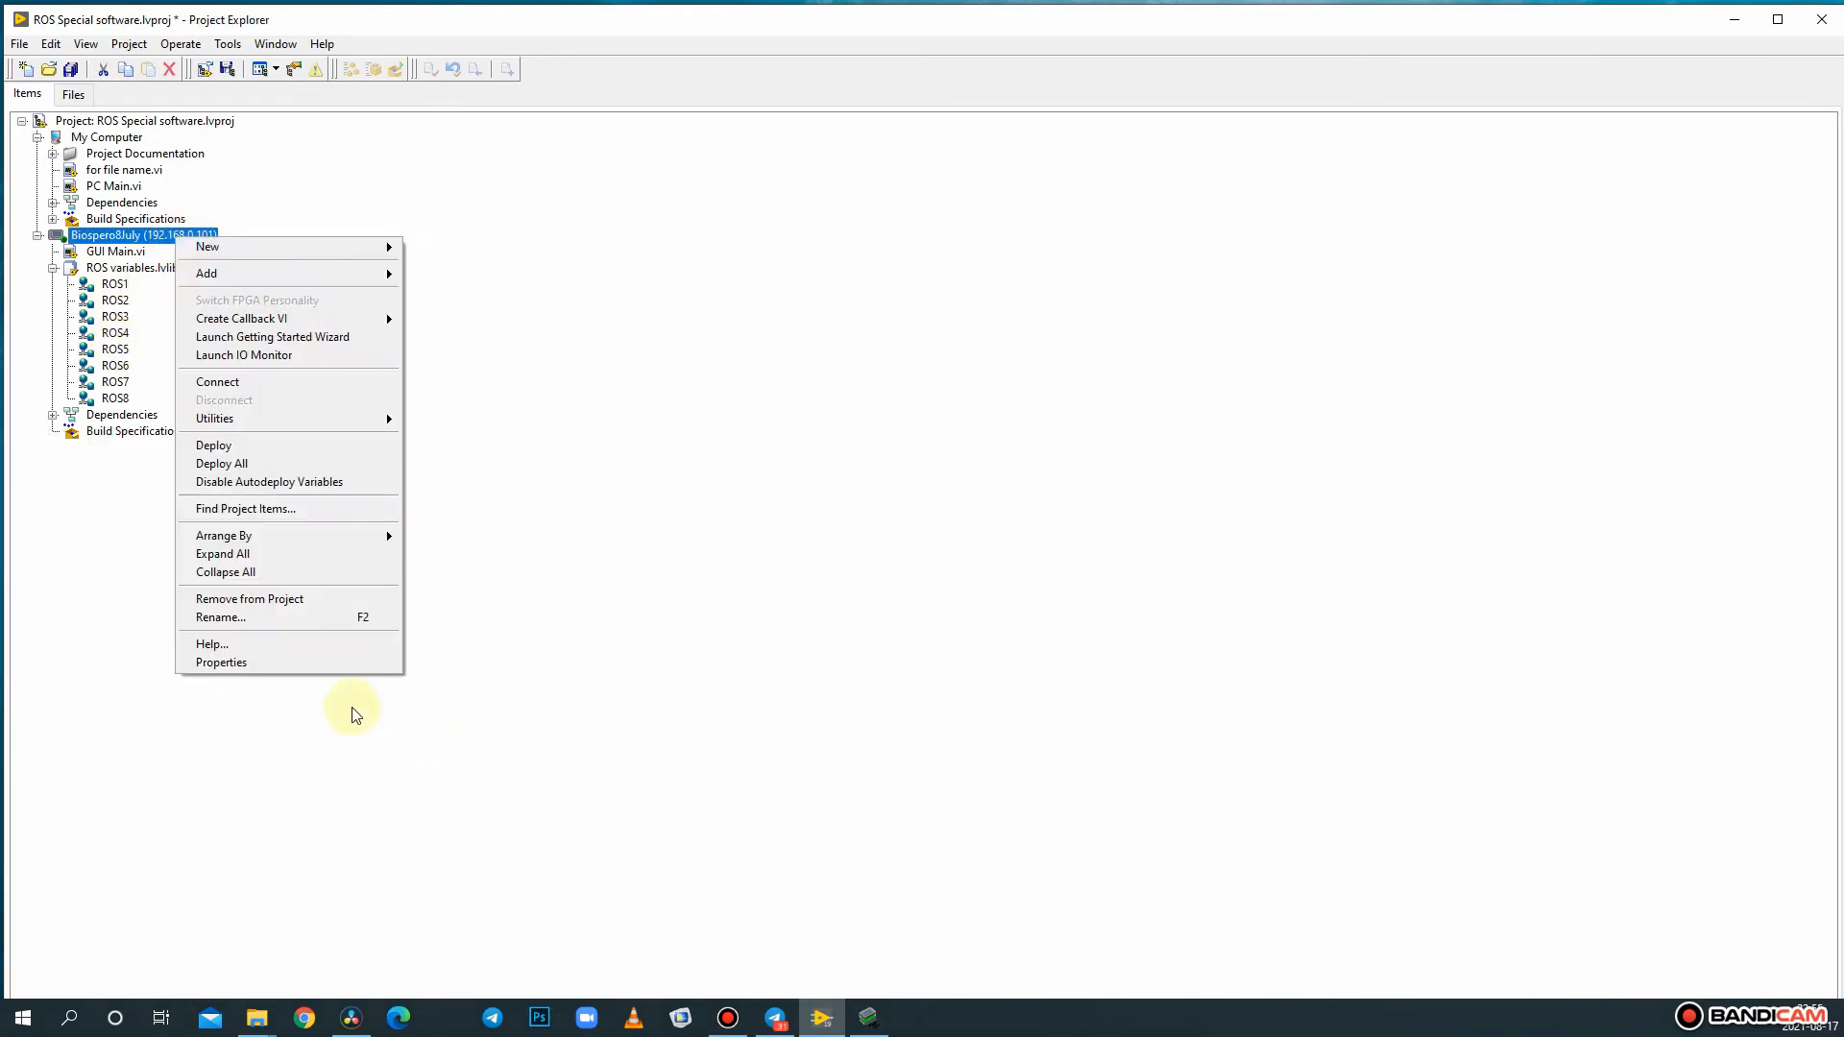
left_click(308, 664)
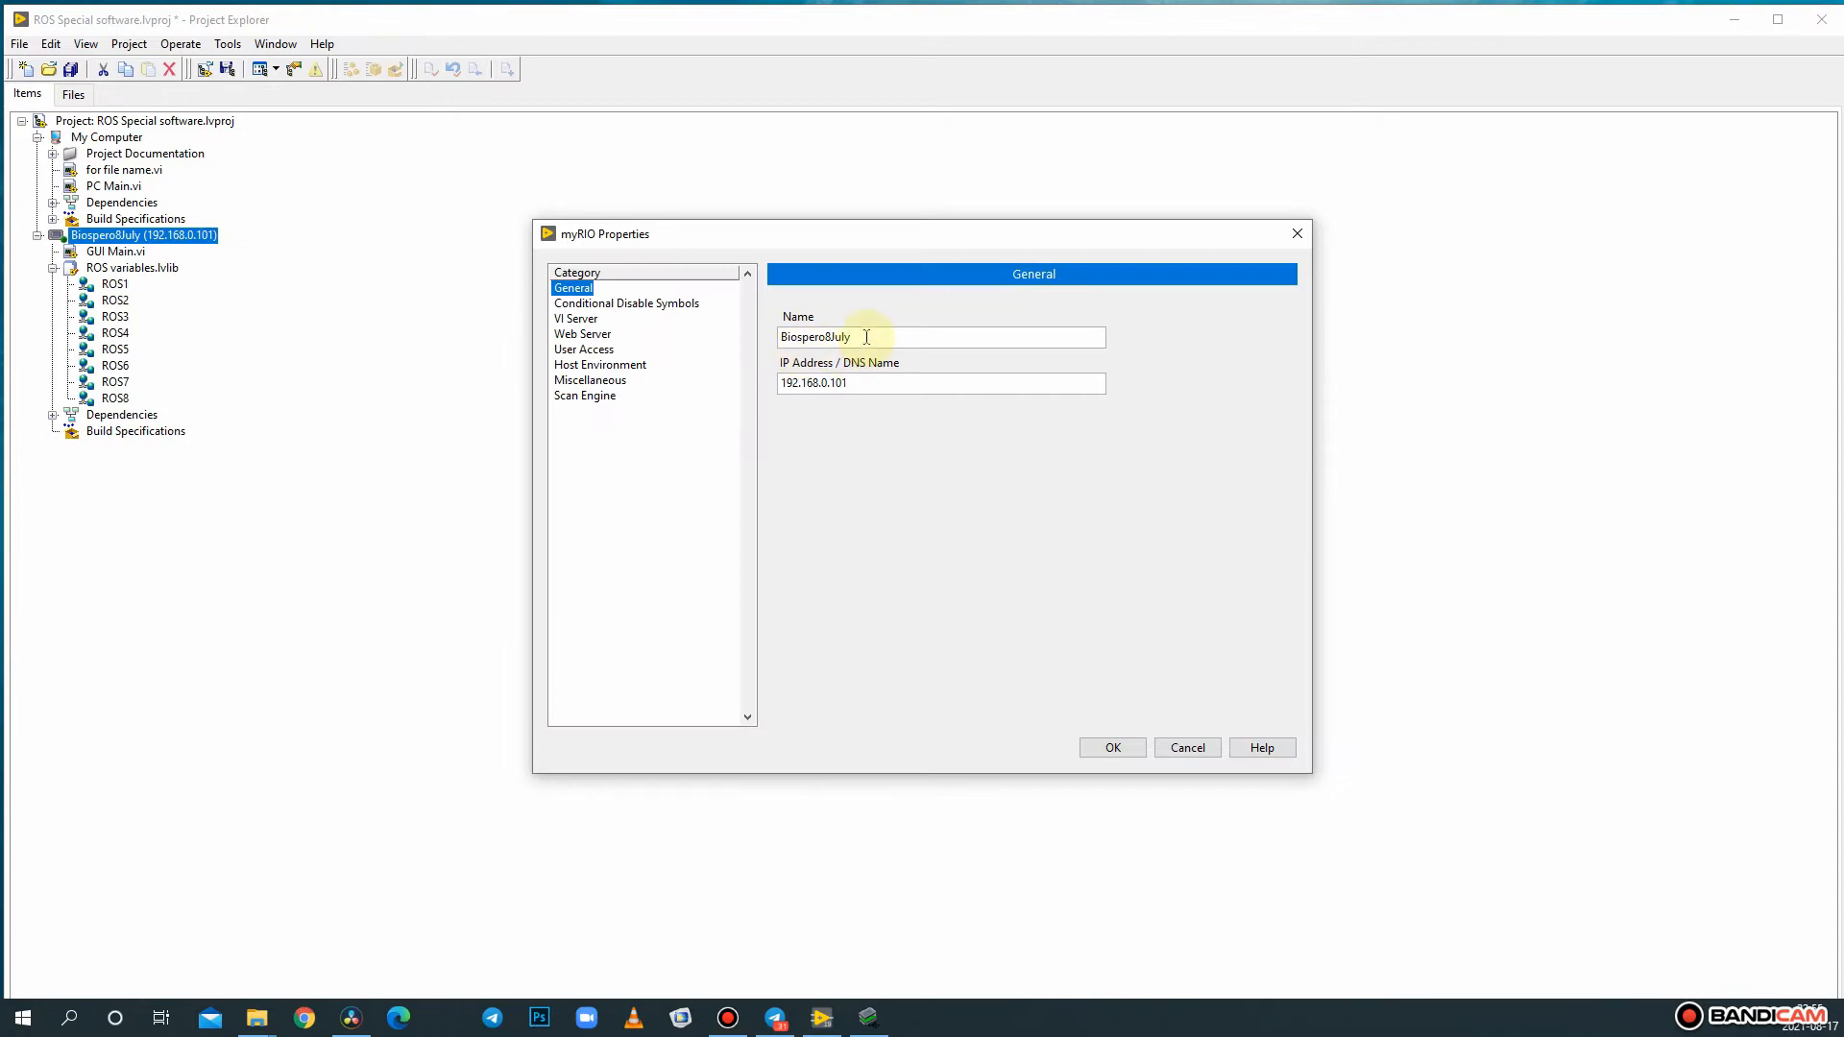
left_click_drag(851, 336, 706, 334)
left_click_drag(898, 384, 735, 378)
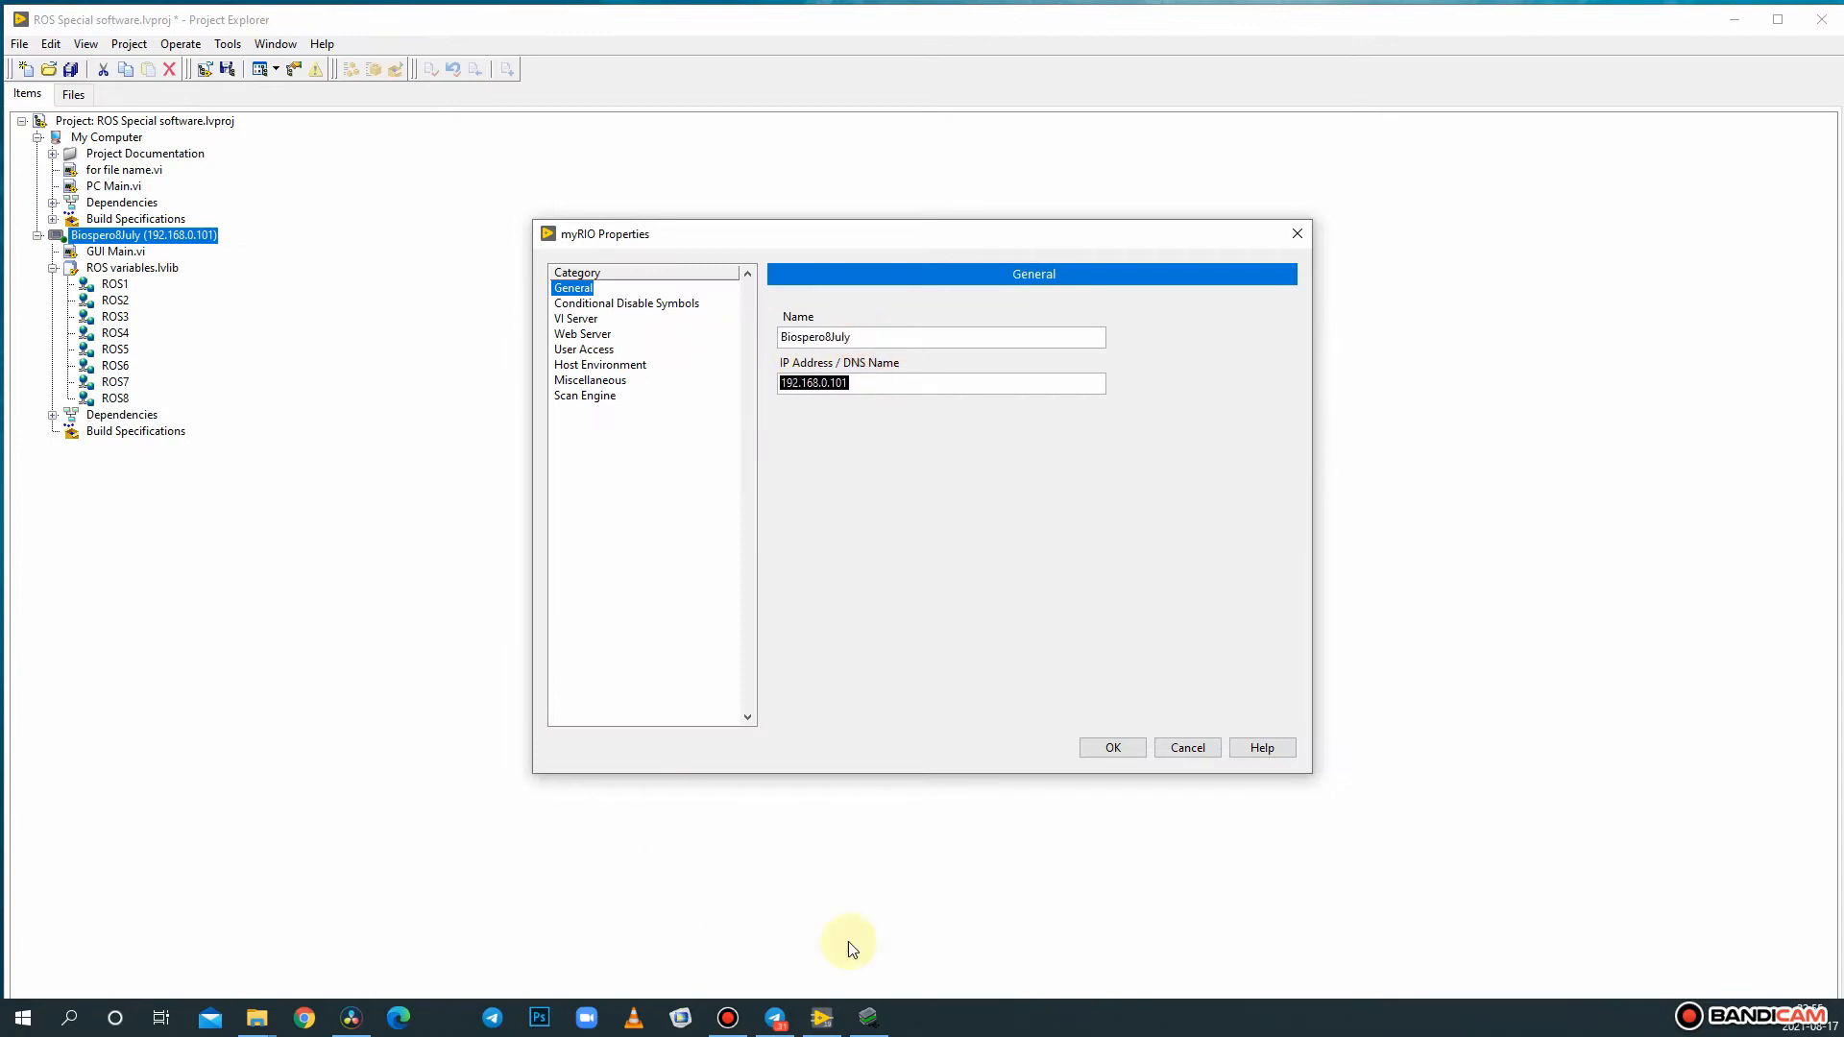
type("1721")
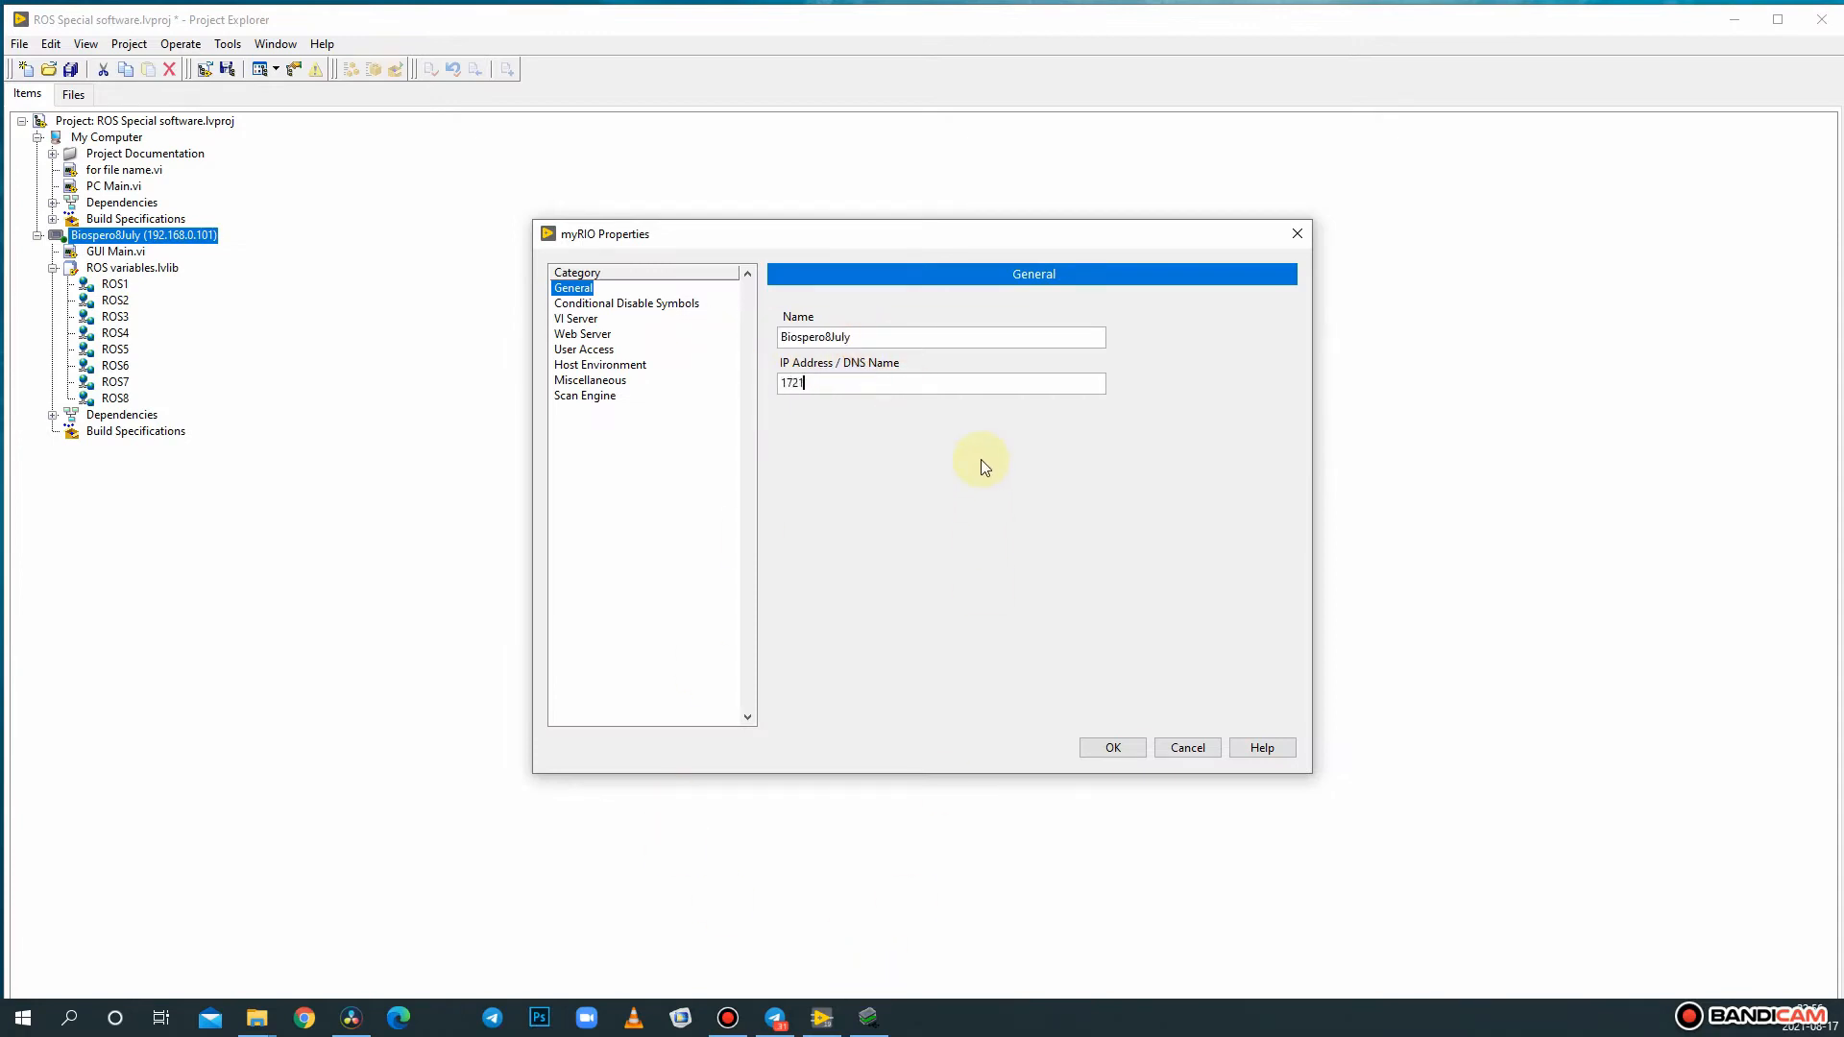
type(".222")
key("BackSpace")
type(".11.2")
left_click(1079, 754)
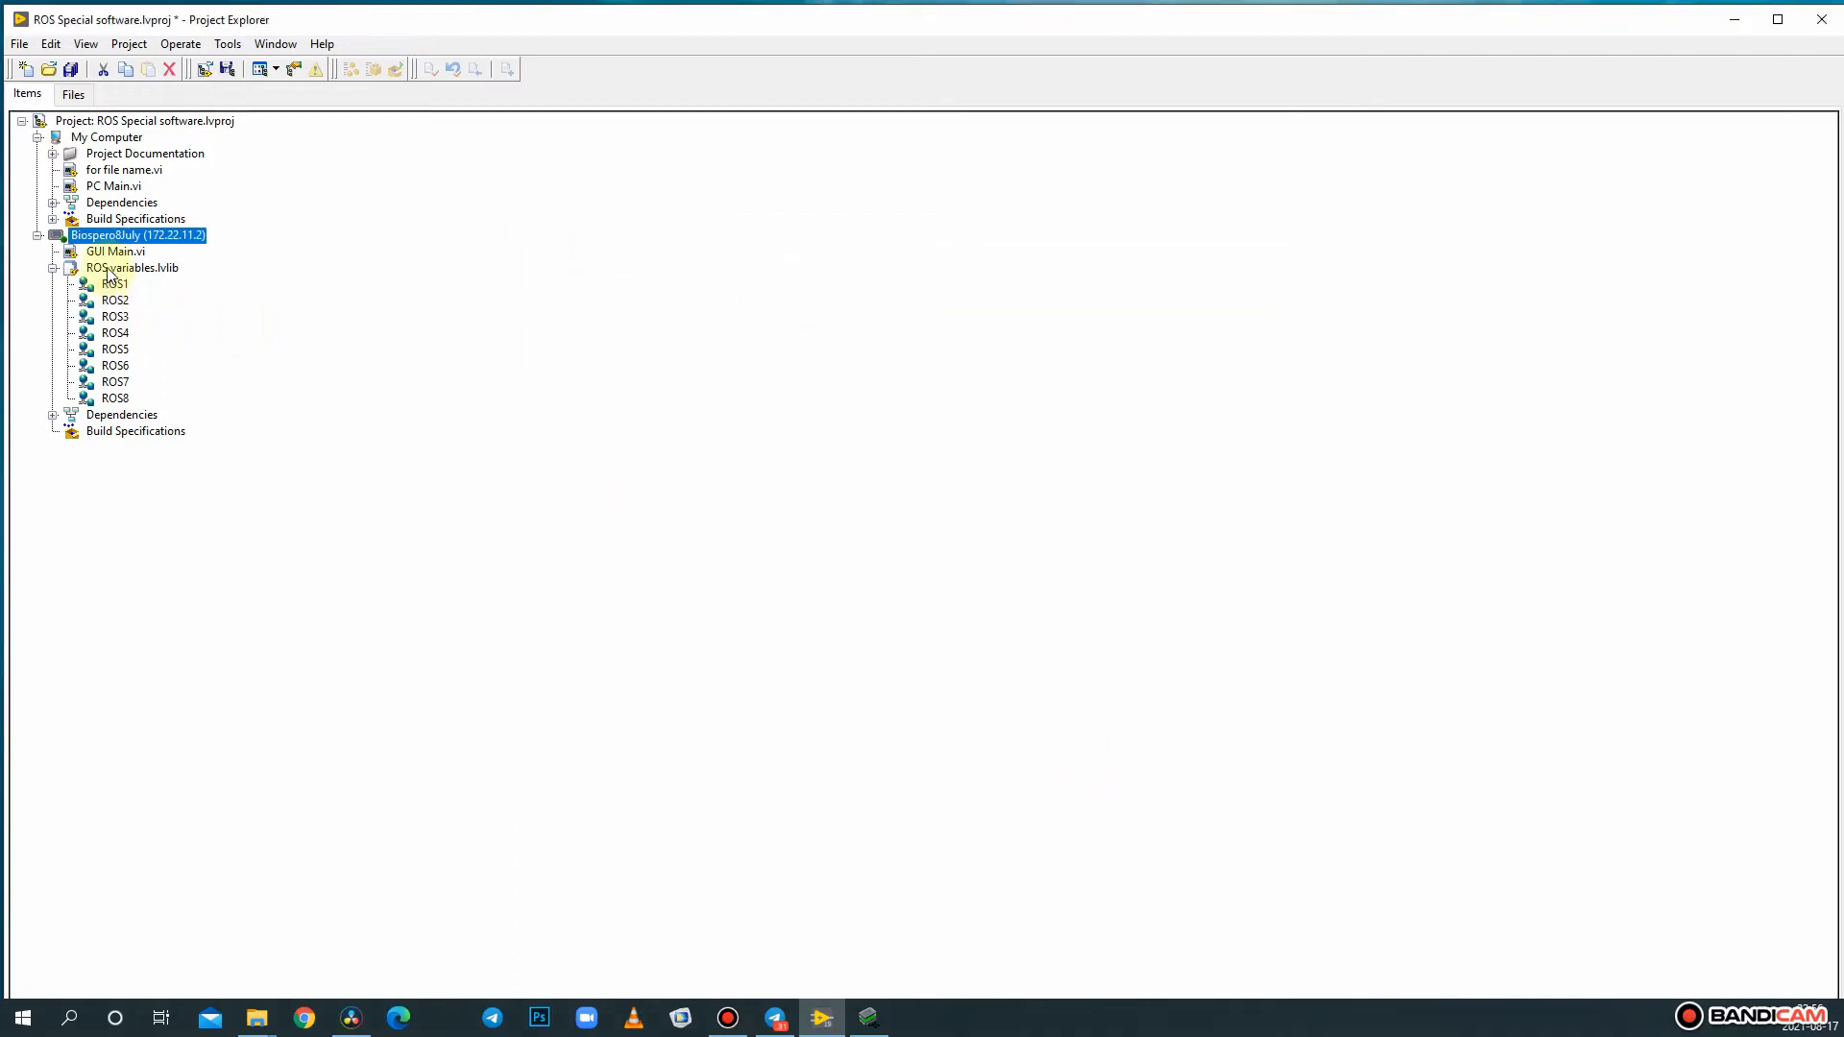
- Register the remote computer 172.22.11.2 for shared variables
left_click(117, 274)
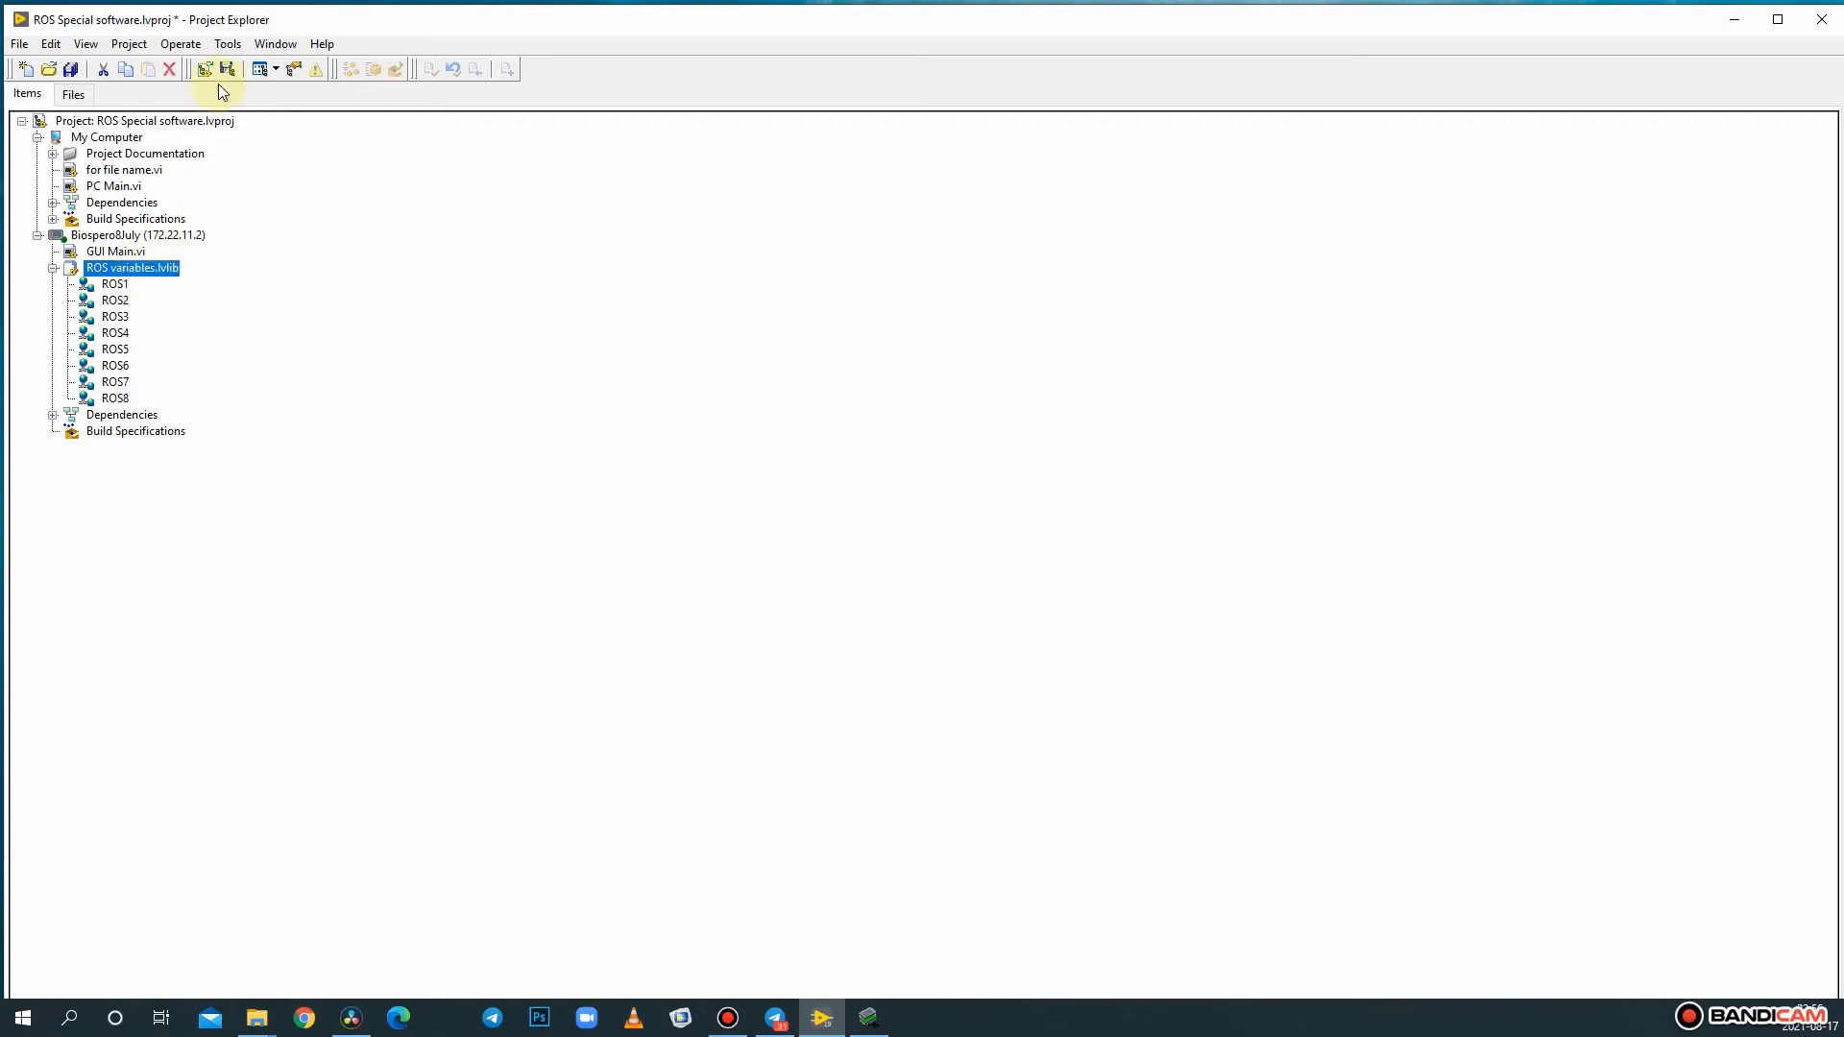
left_click(223, 50)
mouse_move(398, 356)
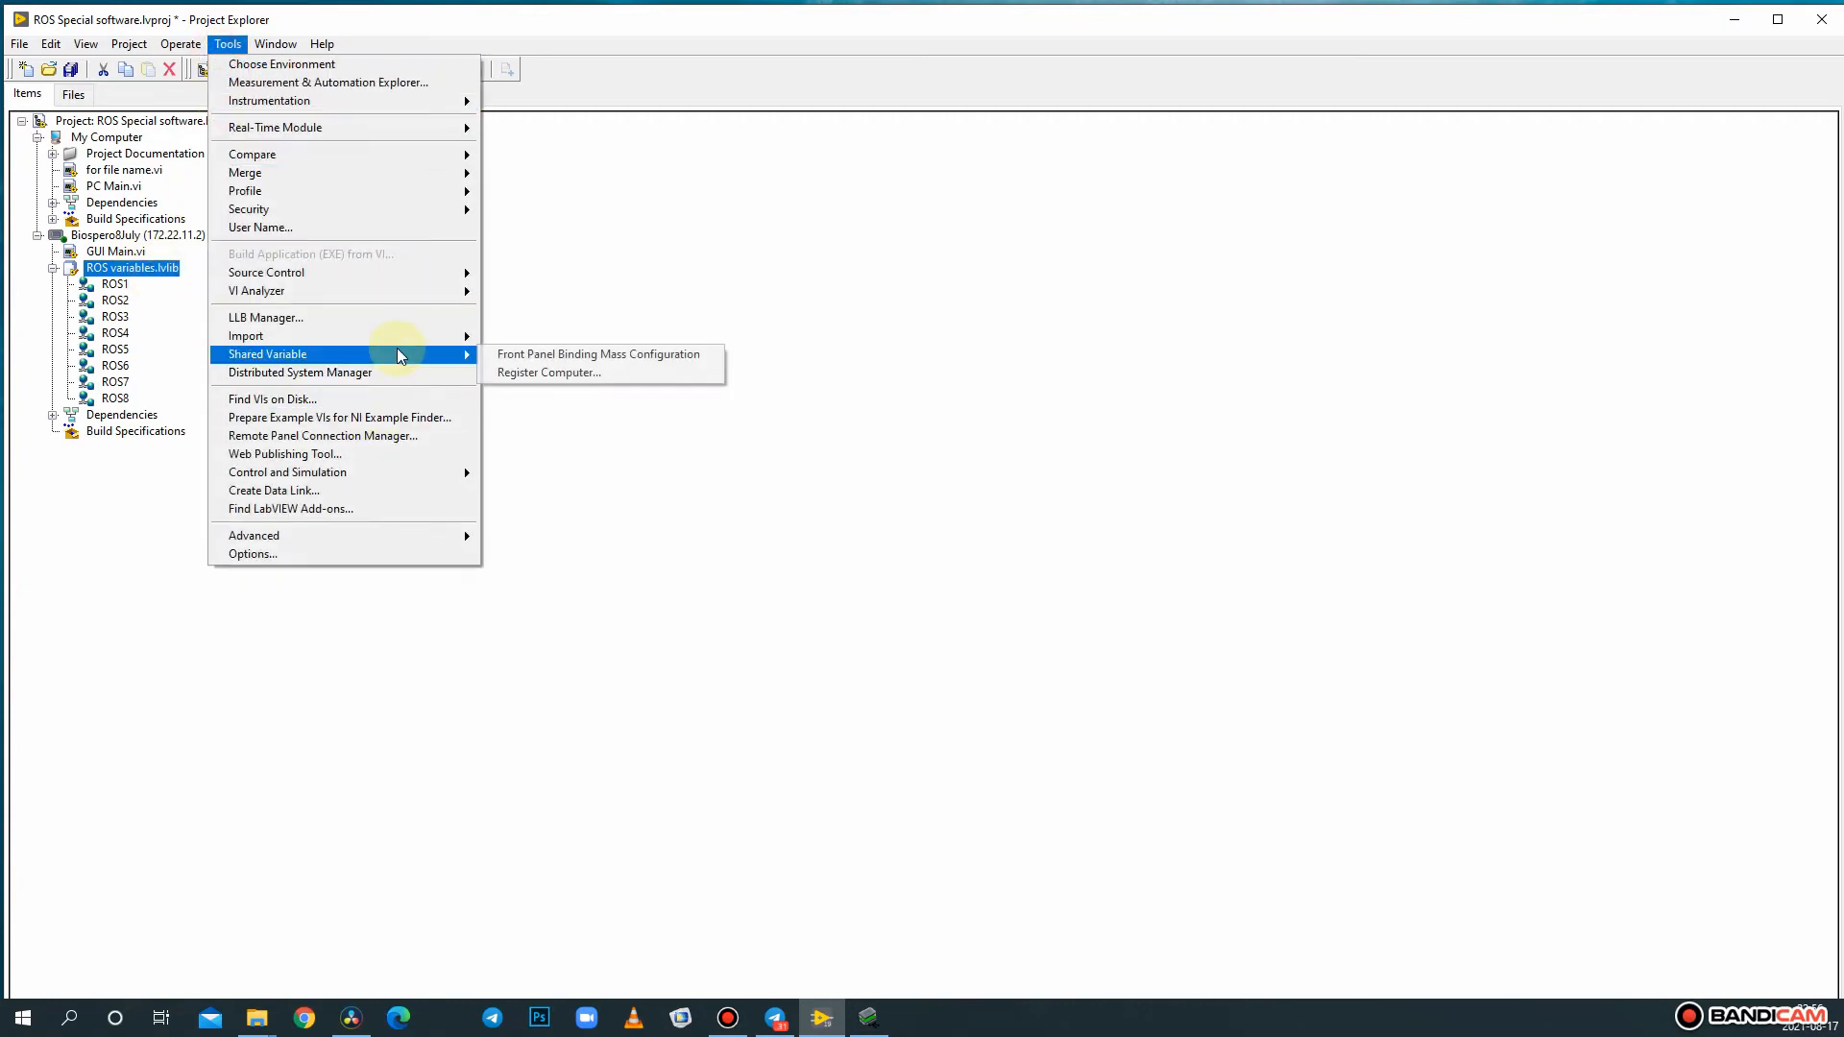
left_click(563, 381)
type("172.22.11.2")
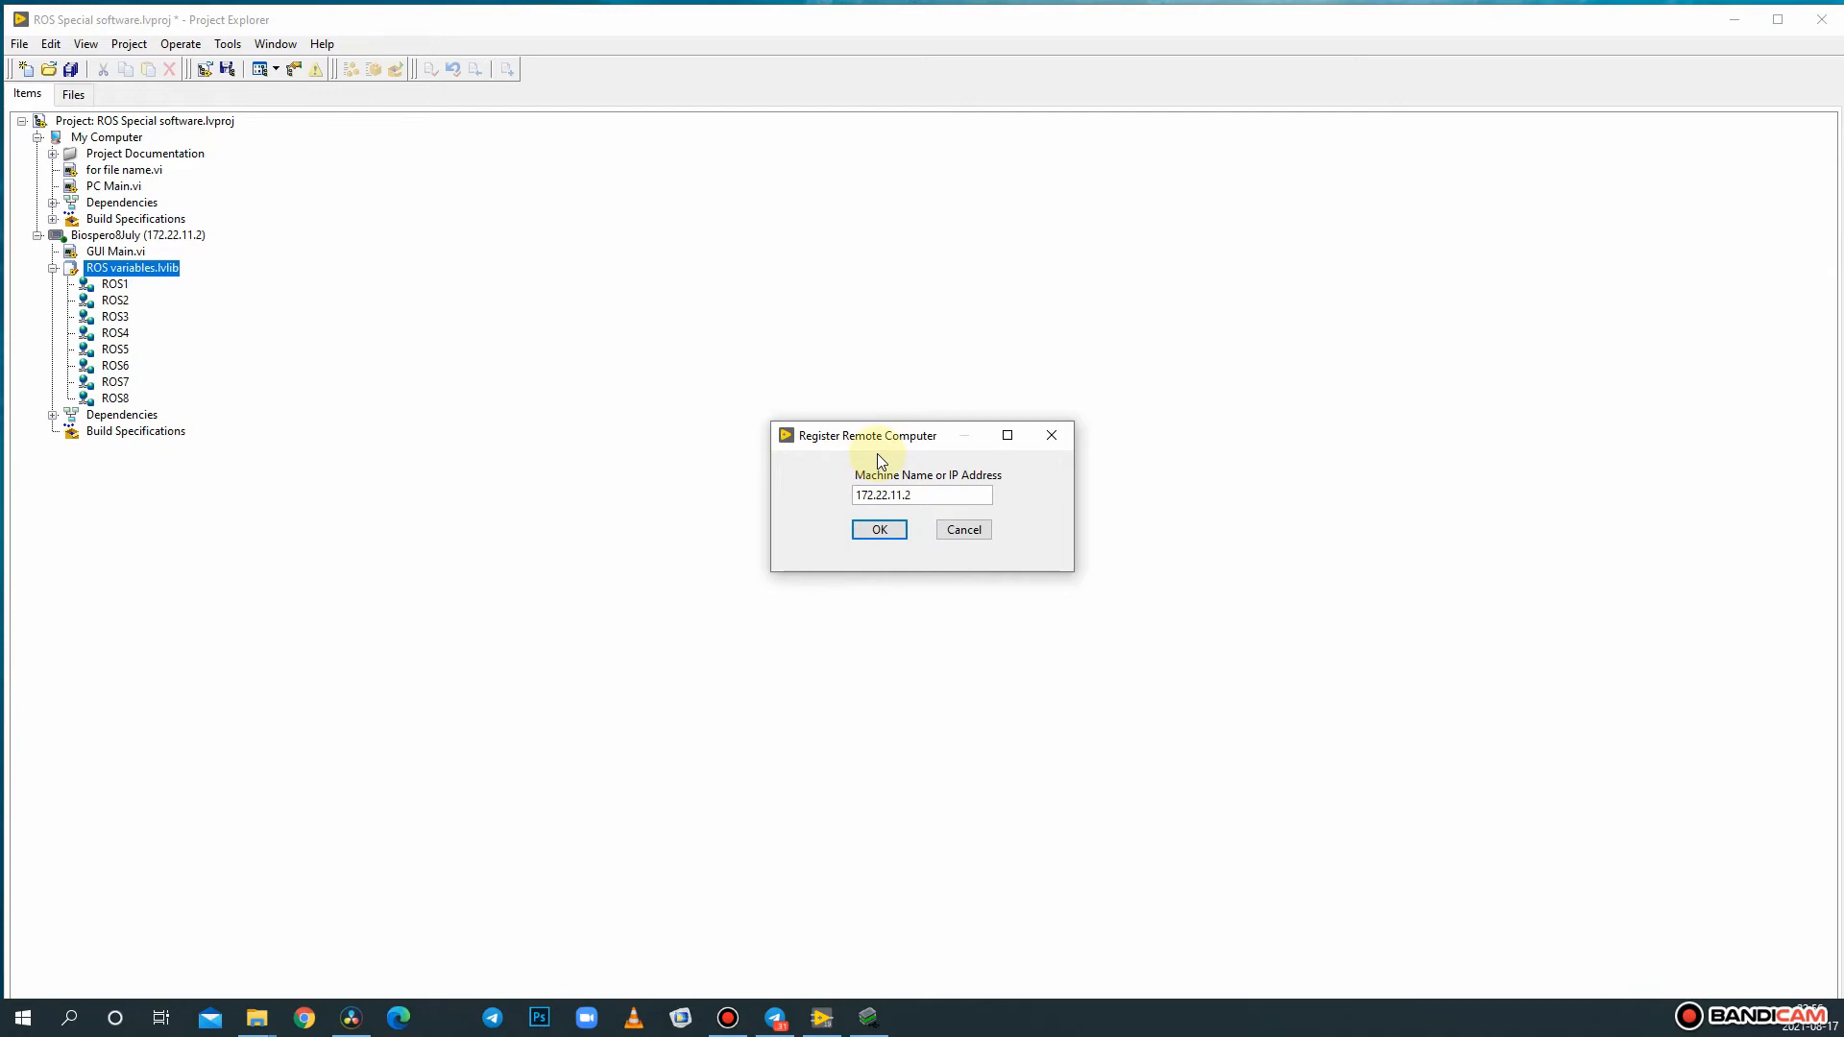
key("Return")
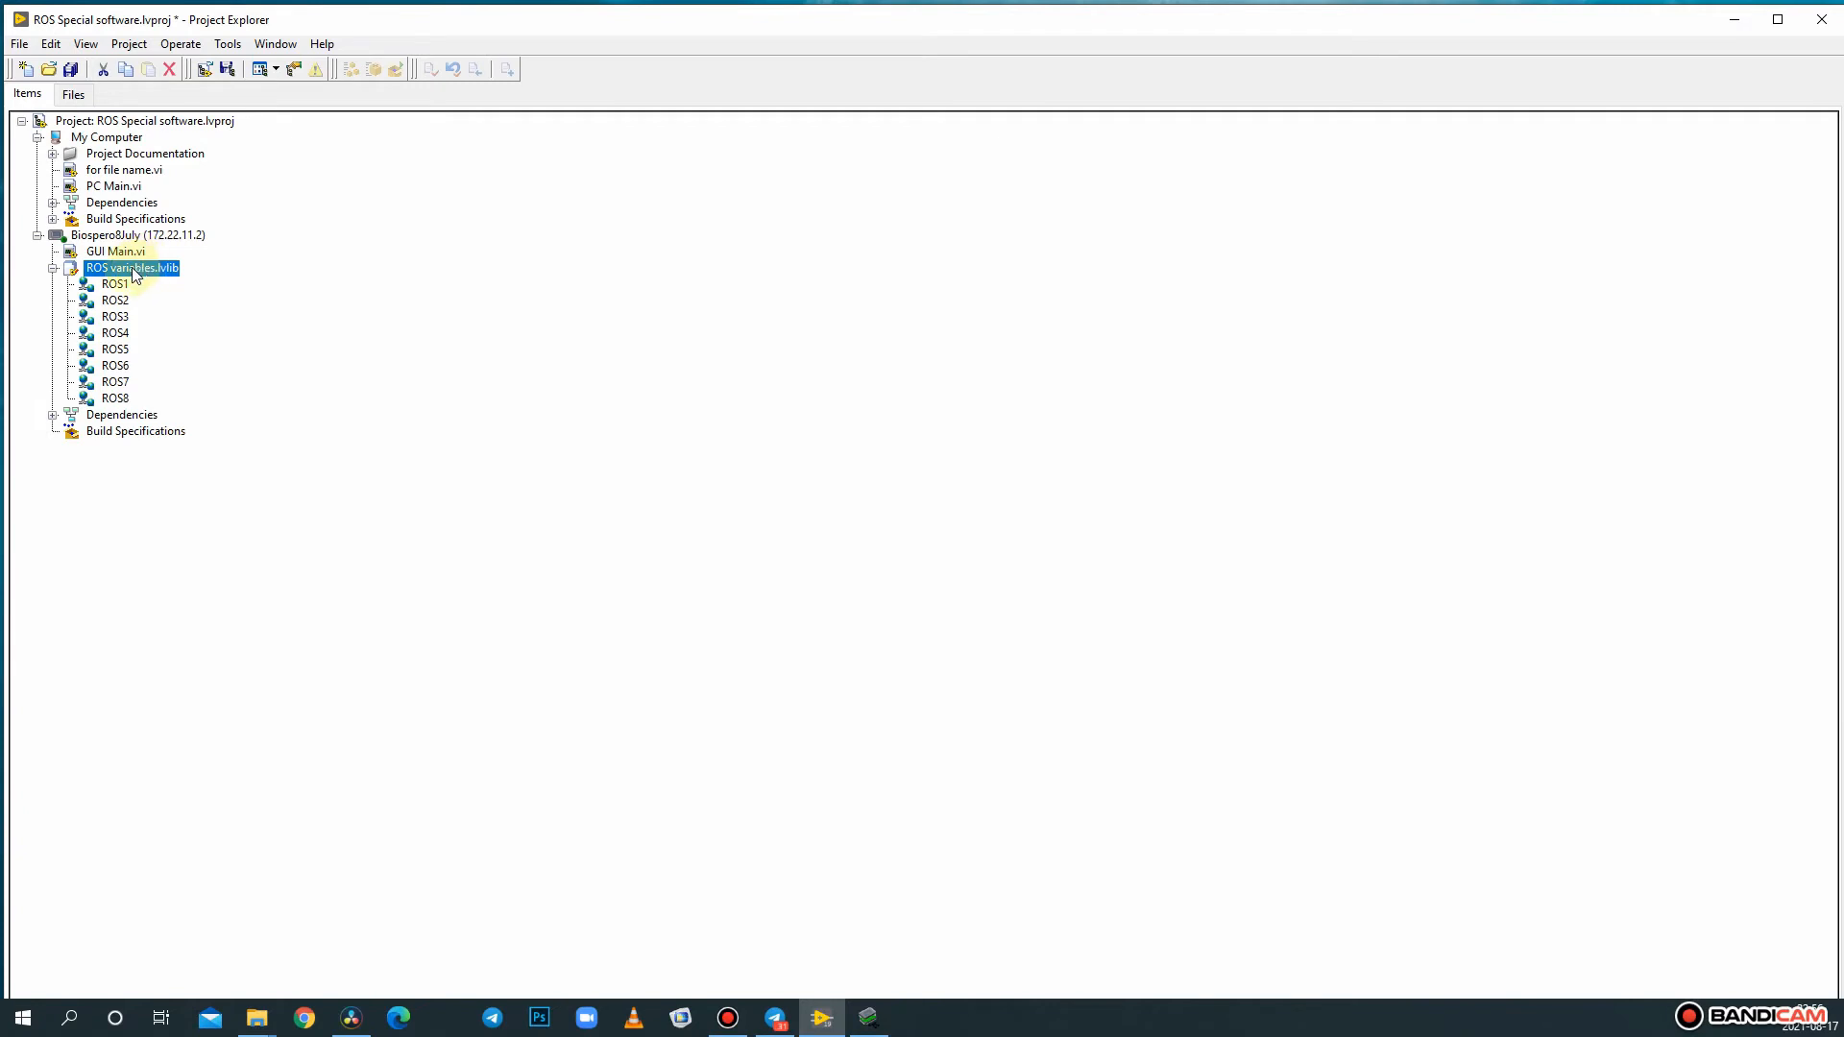
- Deploy all items of ROS variables.lvlib to the target, accepting the conflict resolution
key("Up")
right_click(141, 271)
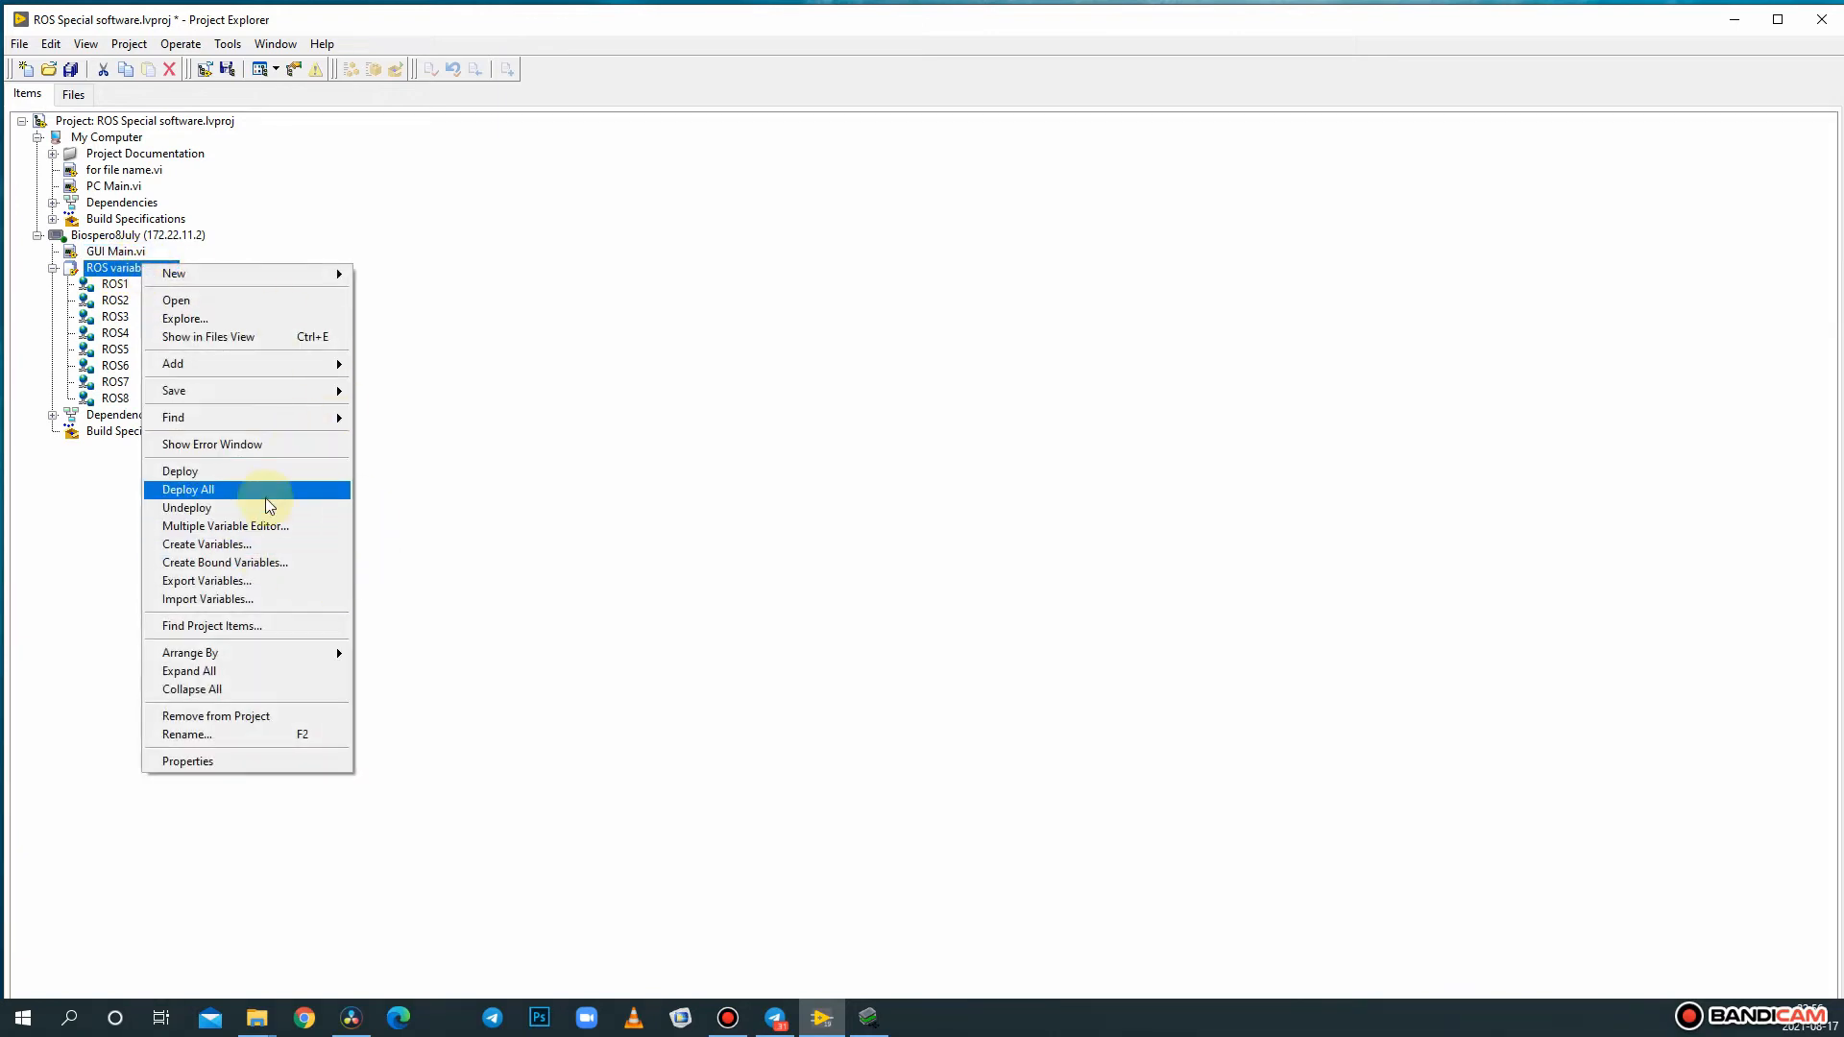
left_click(266, 491)
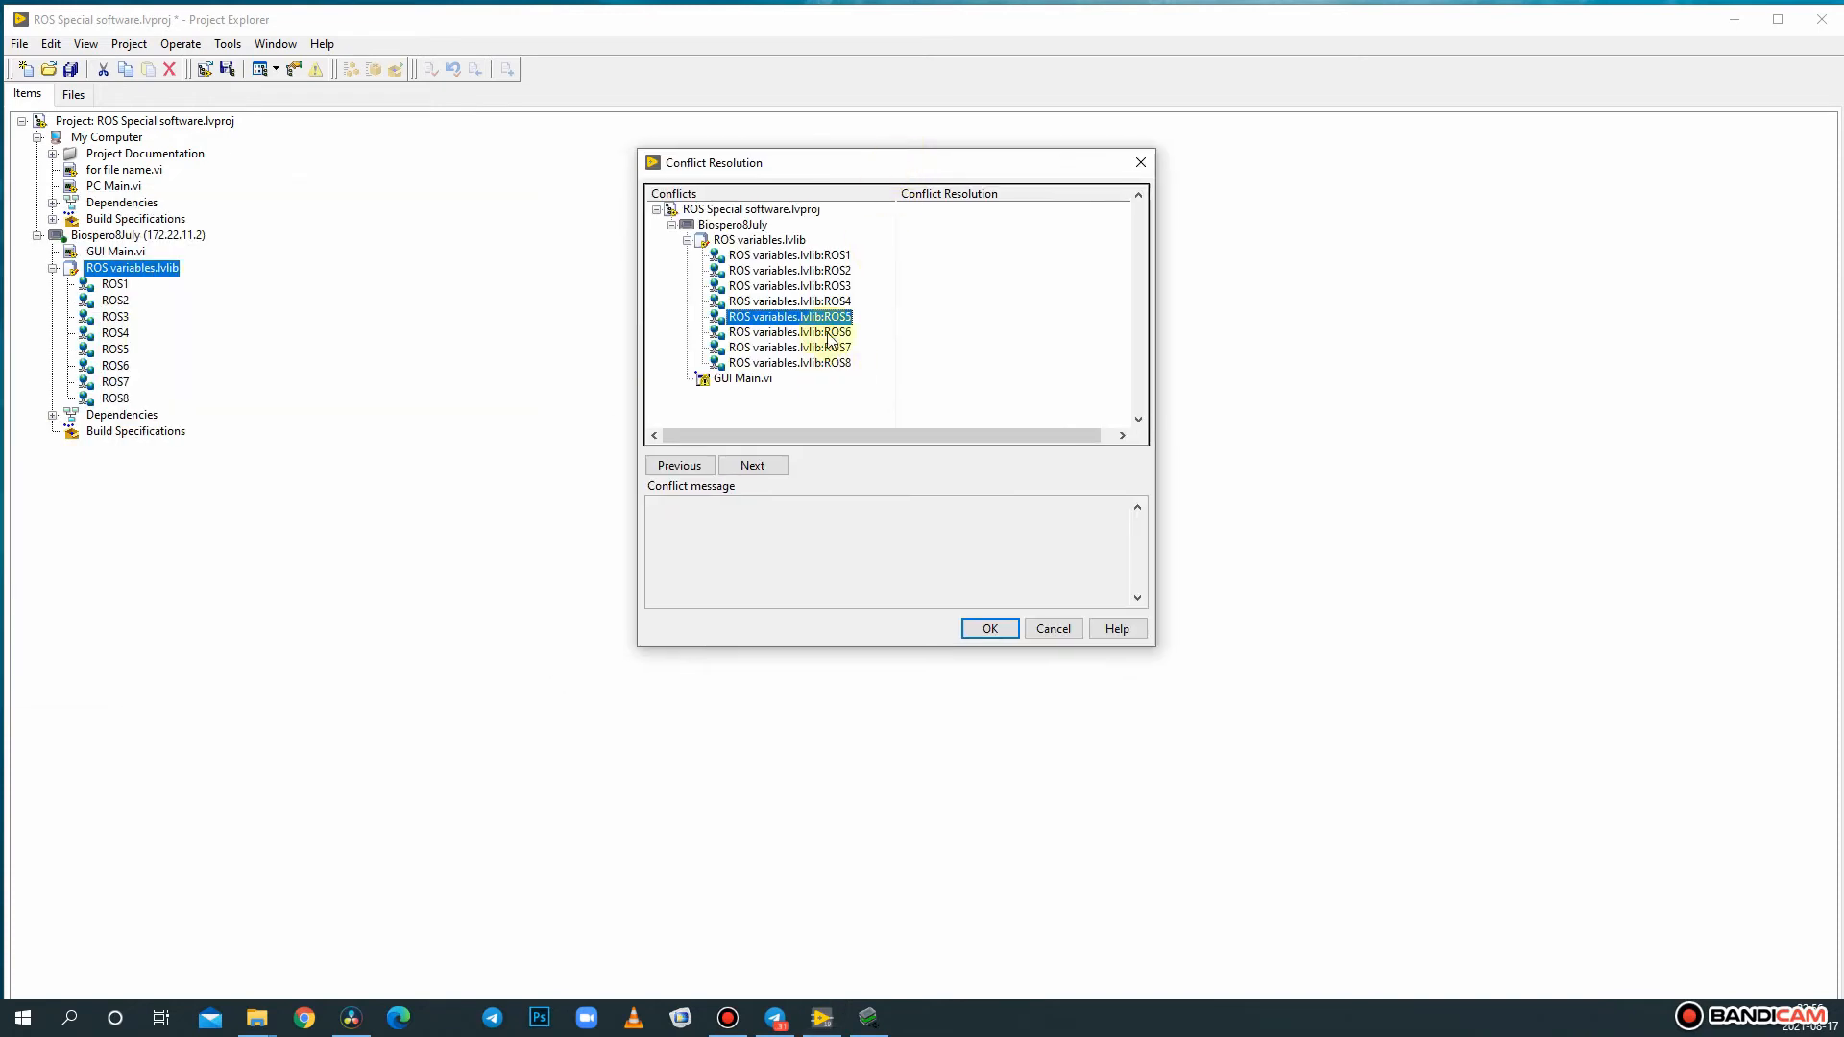
left_click(989, 629)
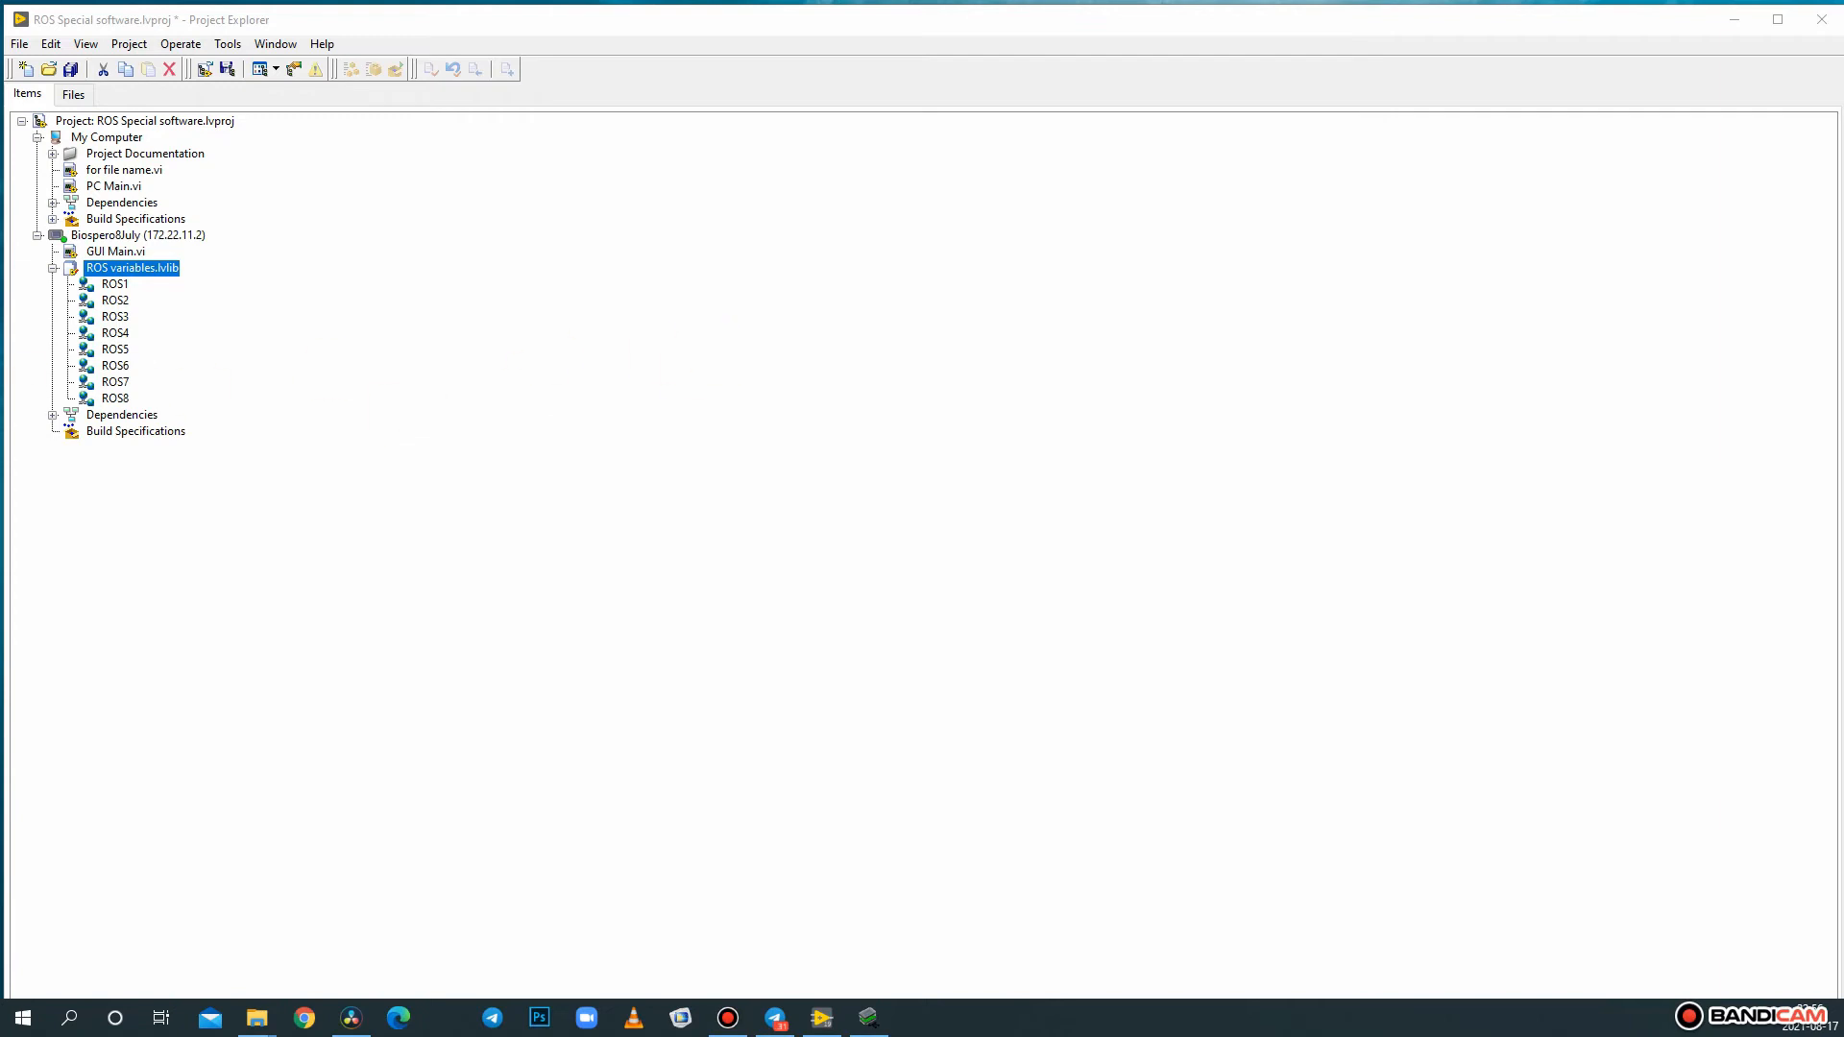
left_click(422, 460)
- Create a new Real-Time Application build specification under the Biospero8July target
left_click(96, 432)
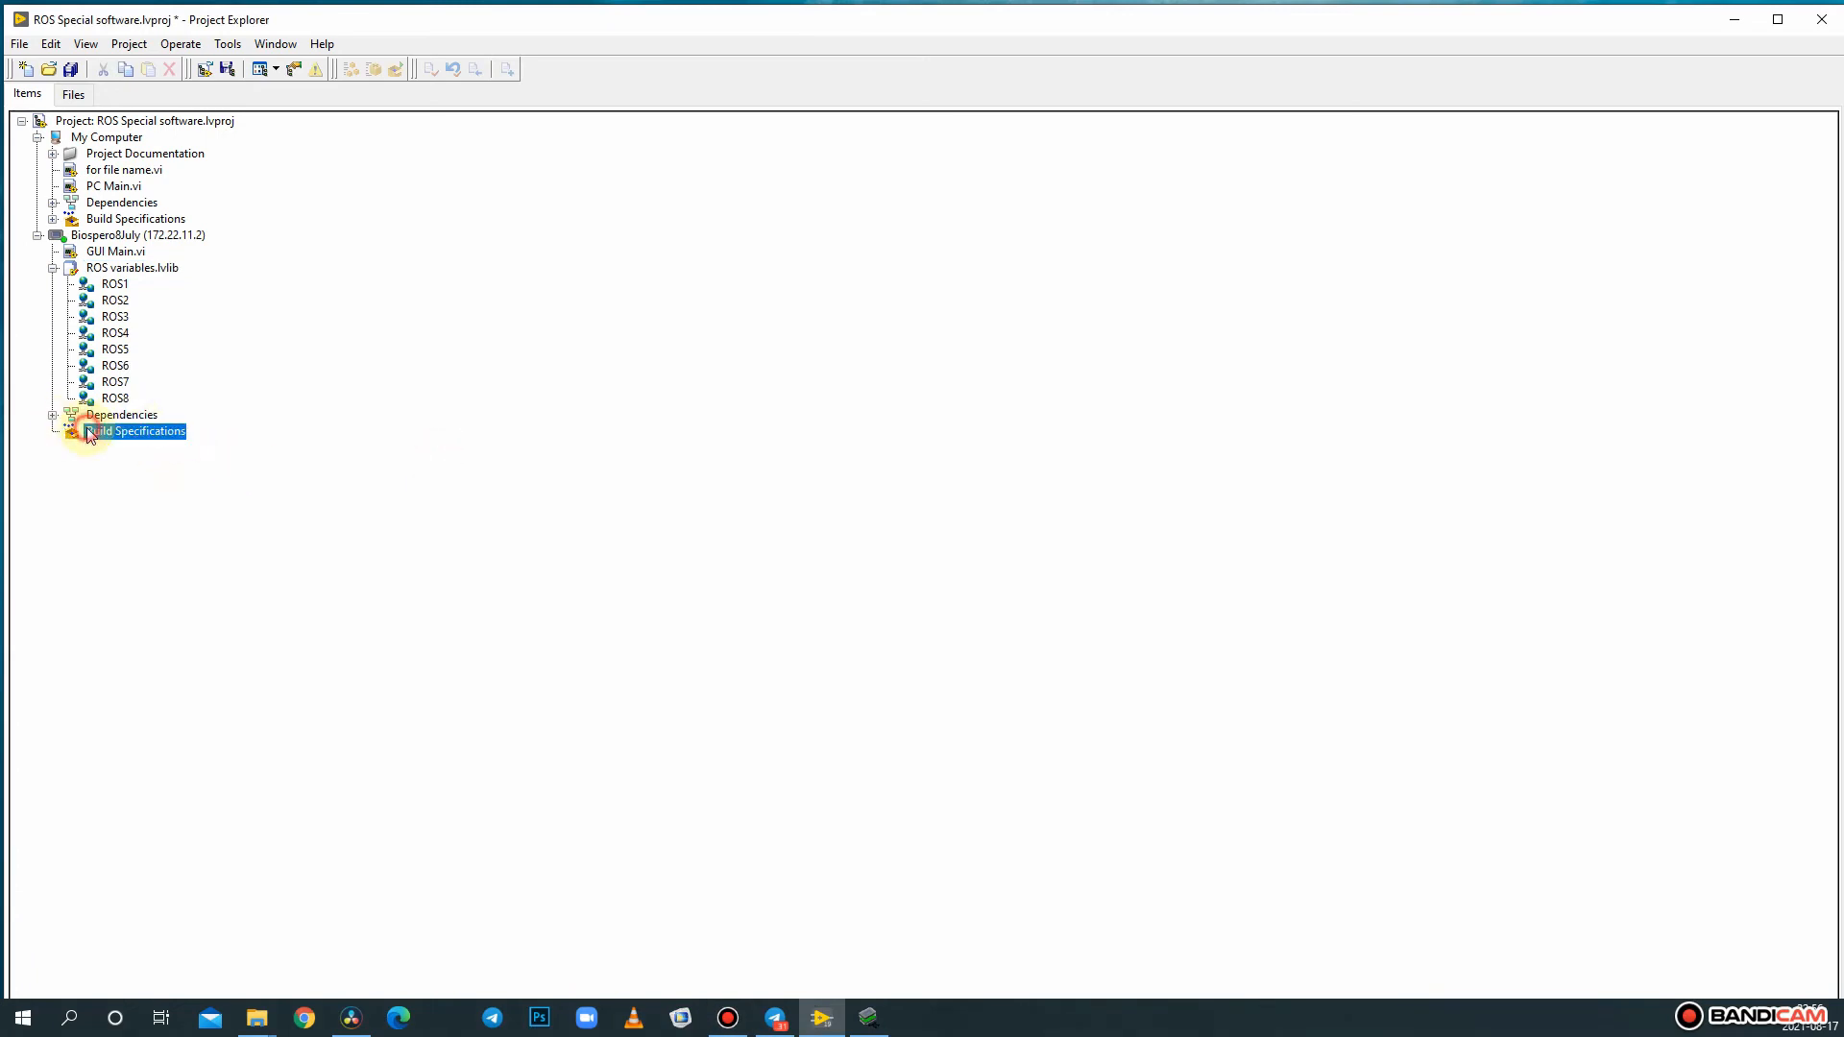
right_click(105, 437)
mouse_move(183, 438)
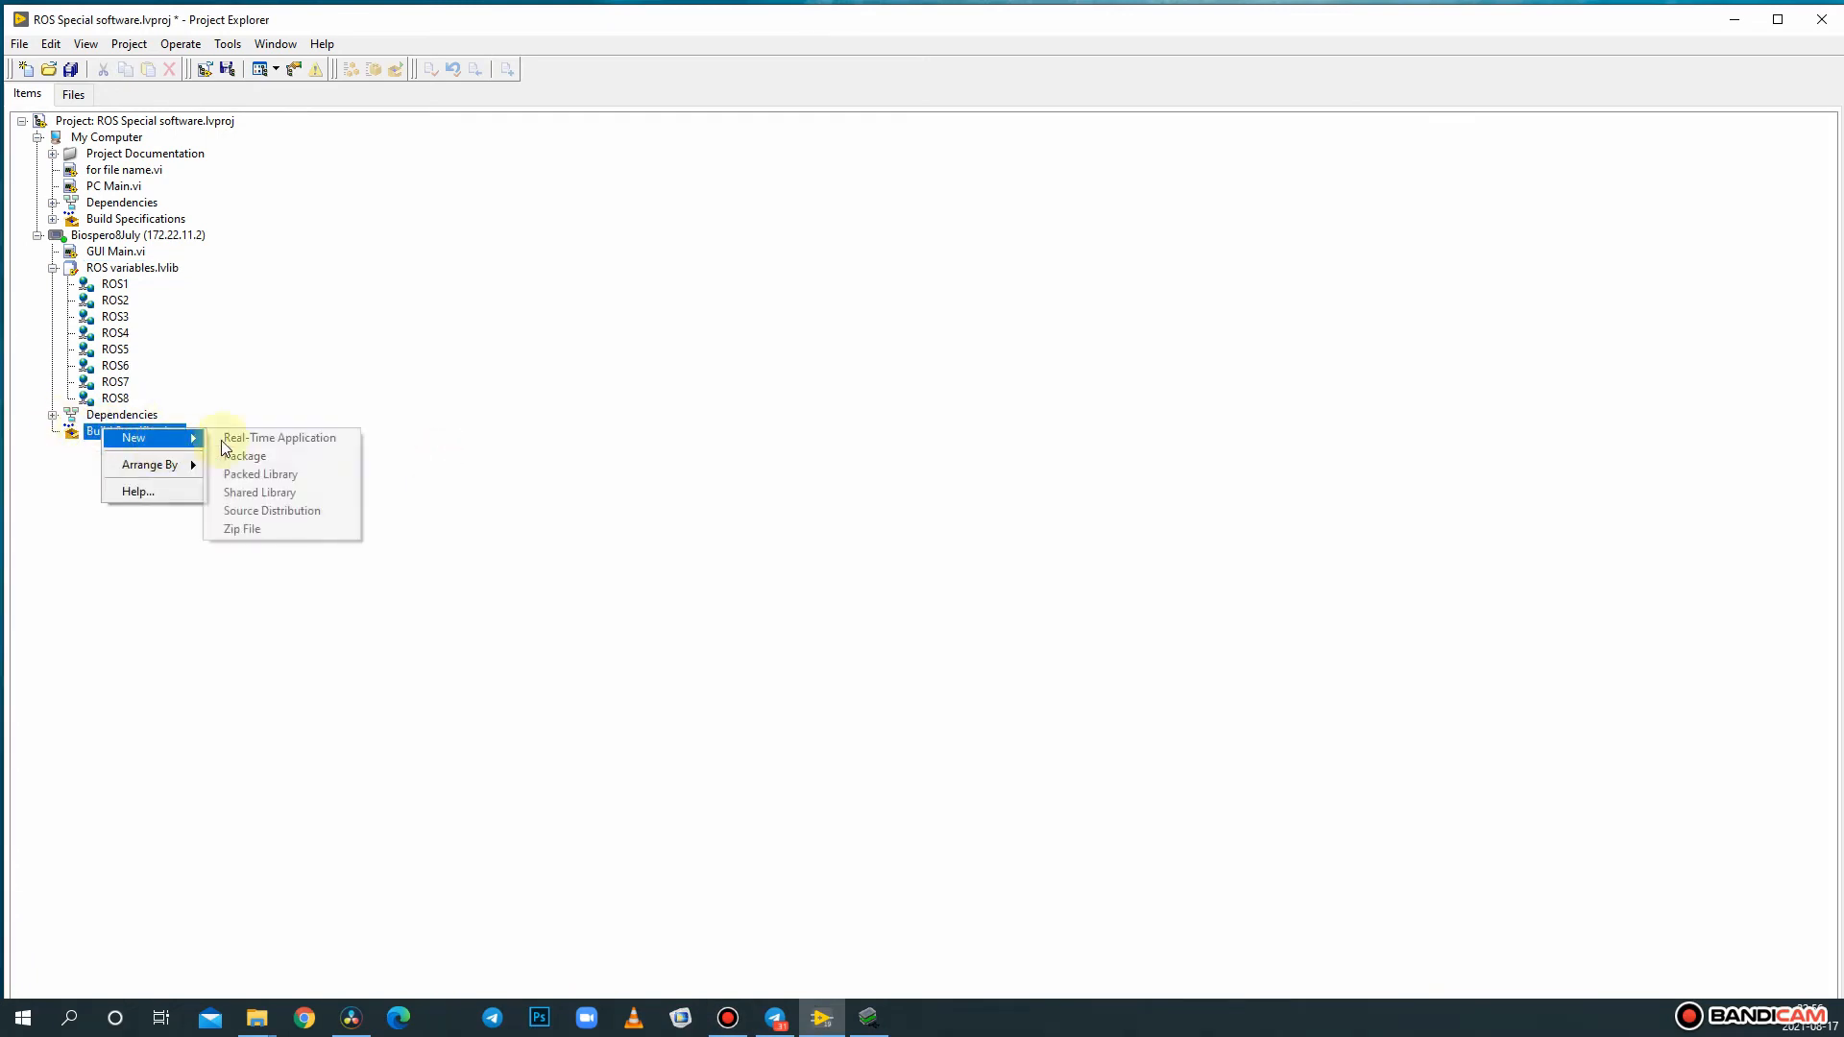
left_click(271, 439)
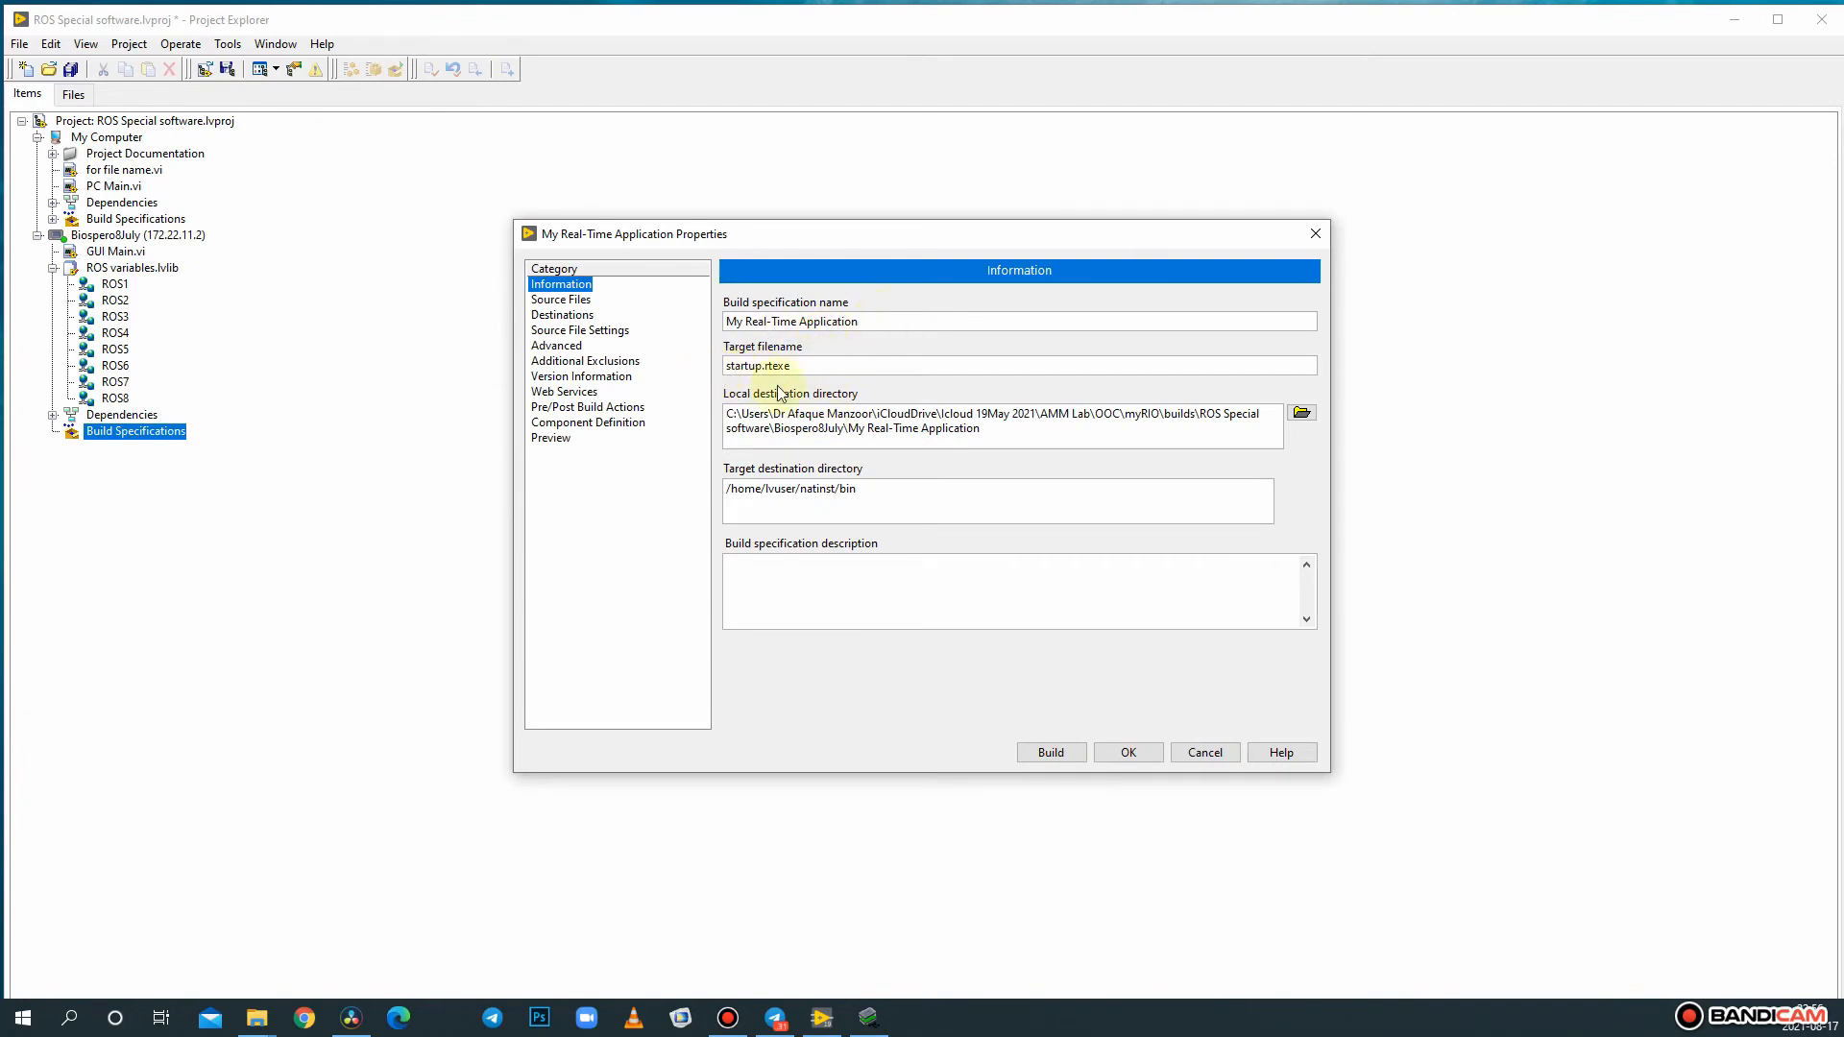
left_click_drag(1002, 440, 610, 388)
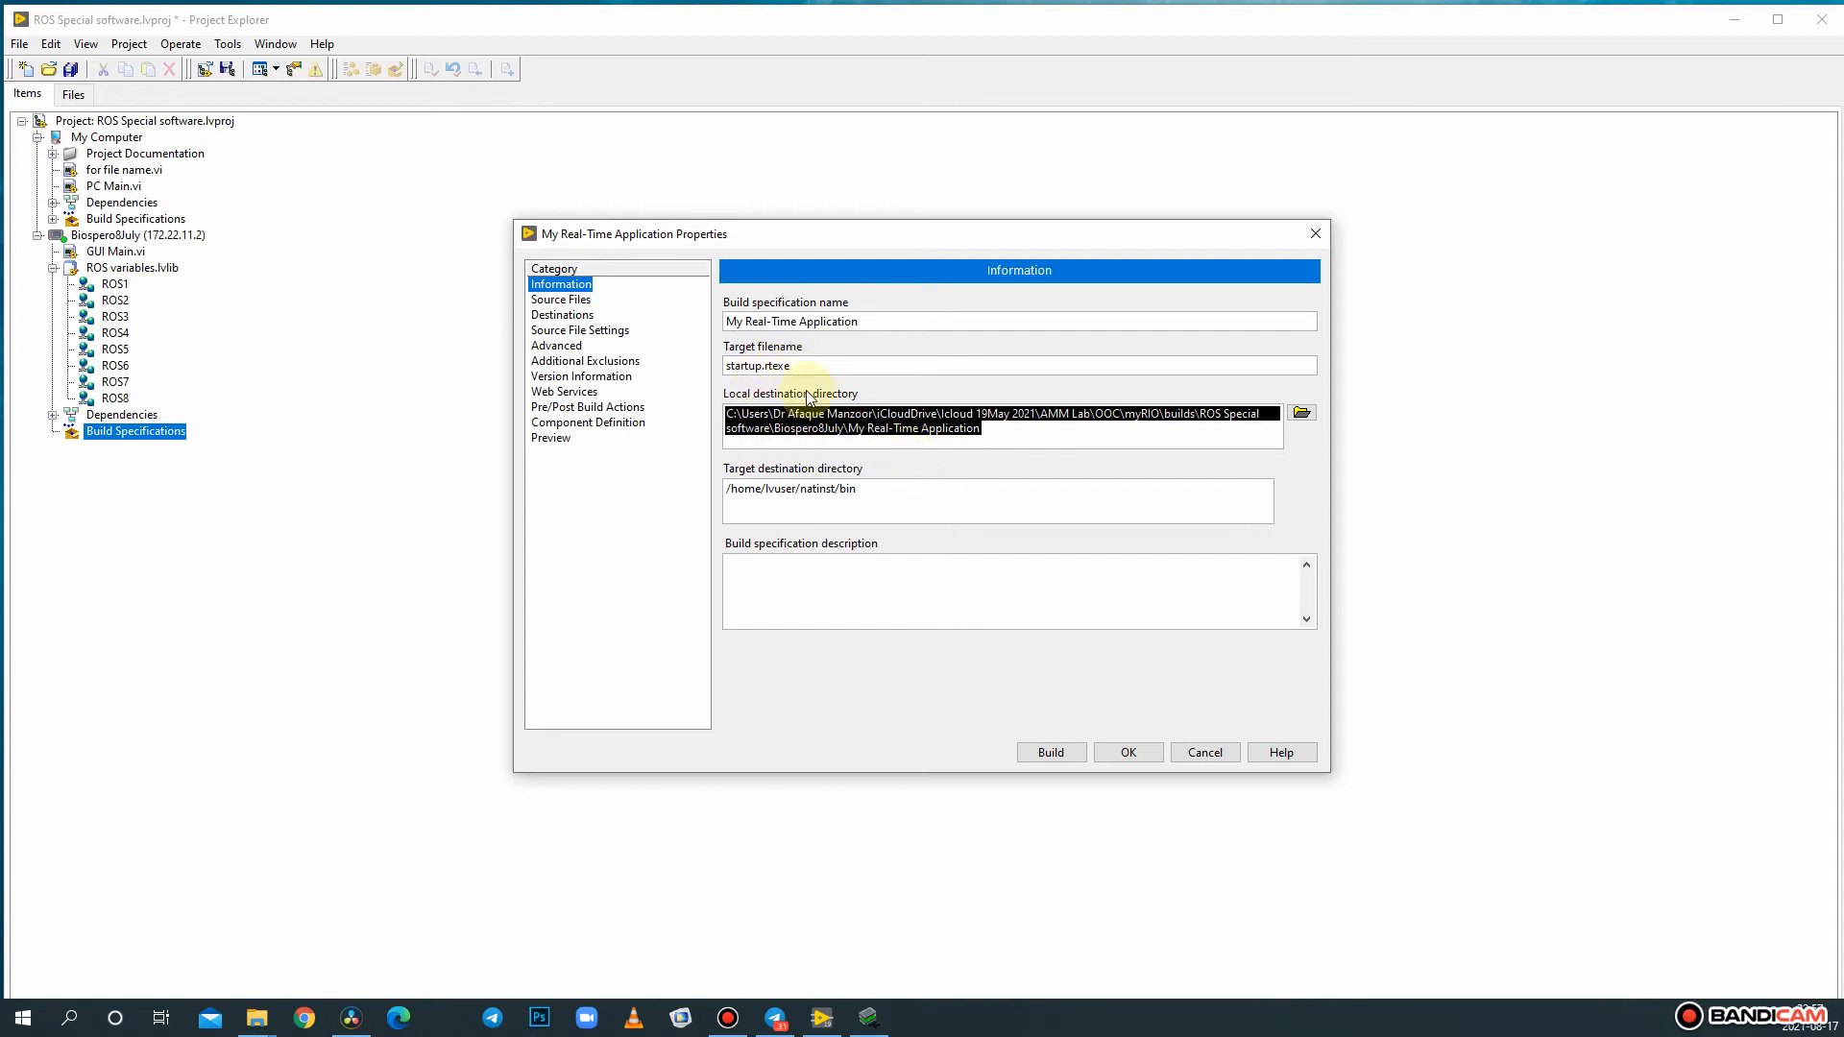
- Add GUI Main.vi to the build's startup VIs in the source files settings
left_click(582, 302)
left_click(792, 336)
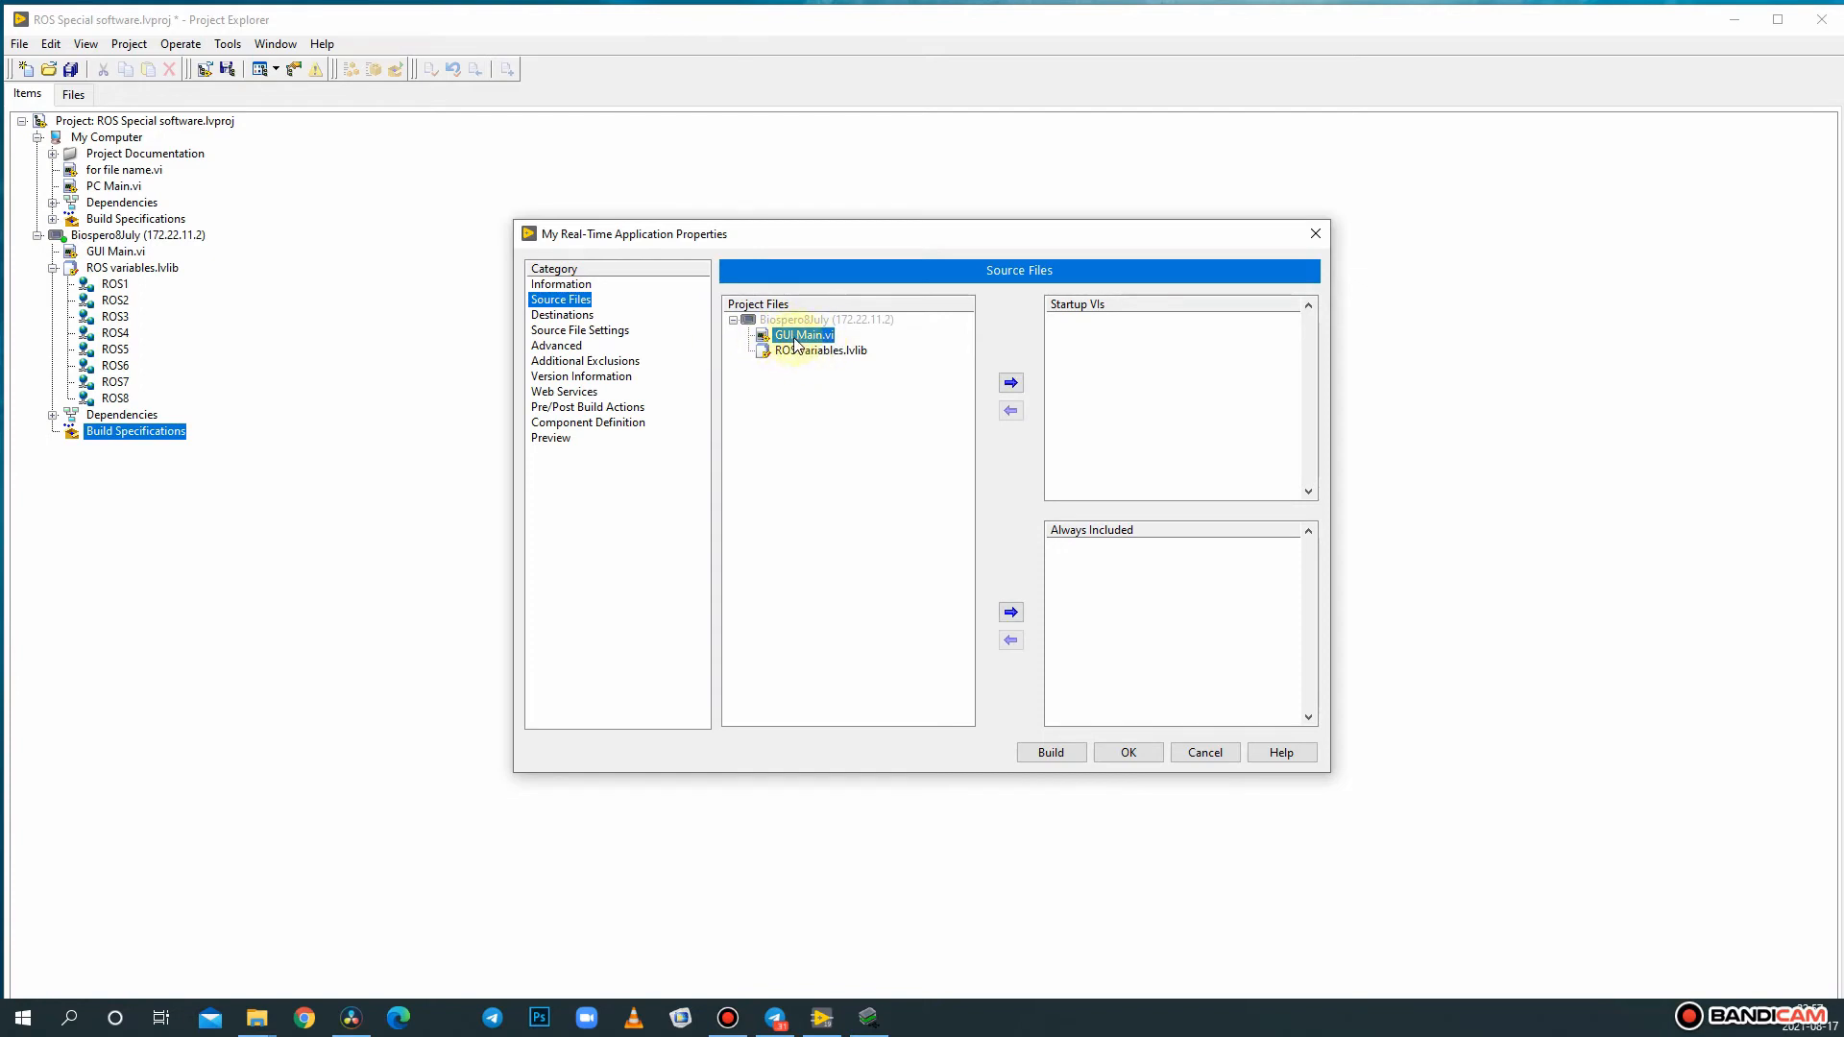
left_click(1013, 382)
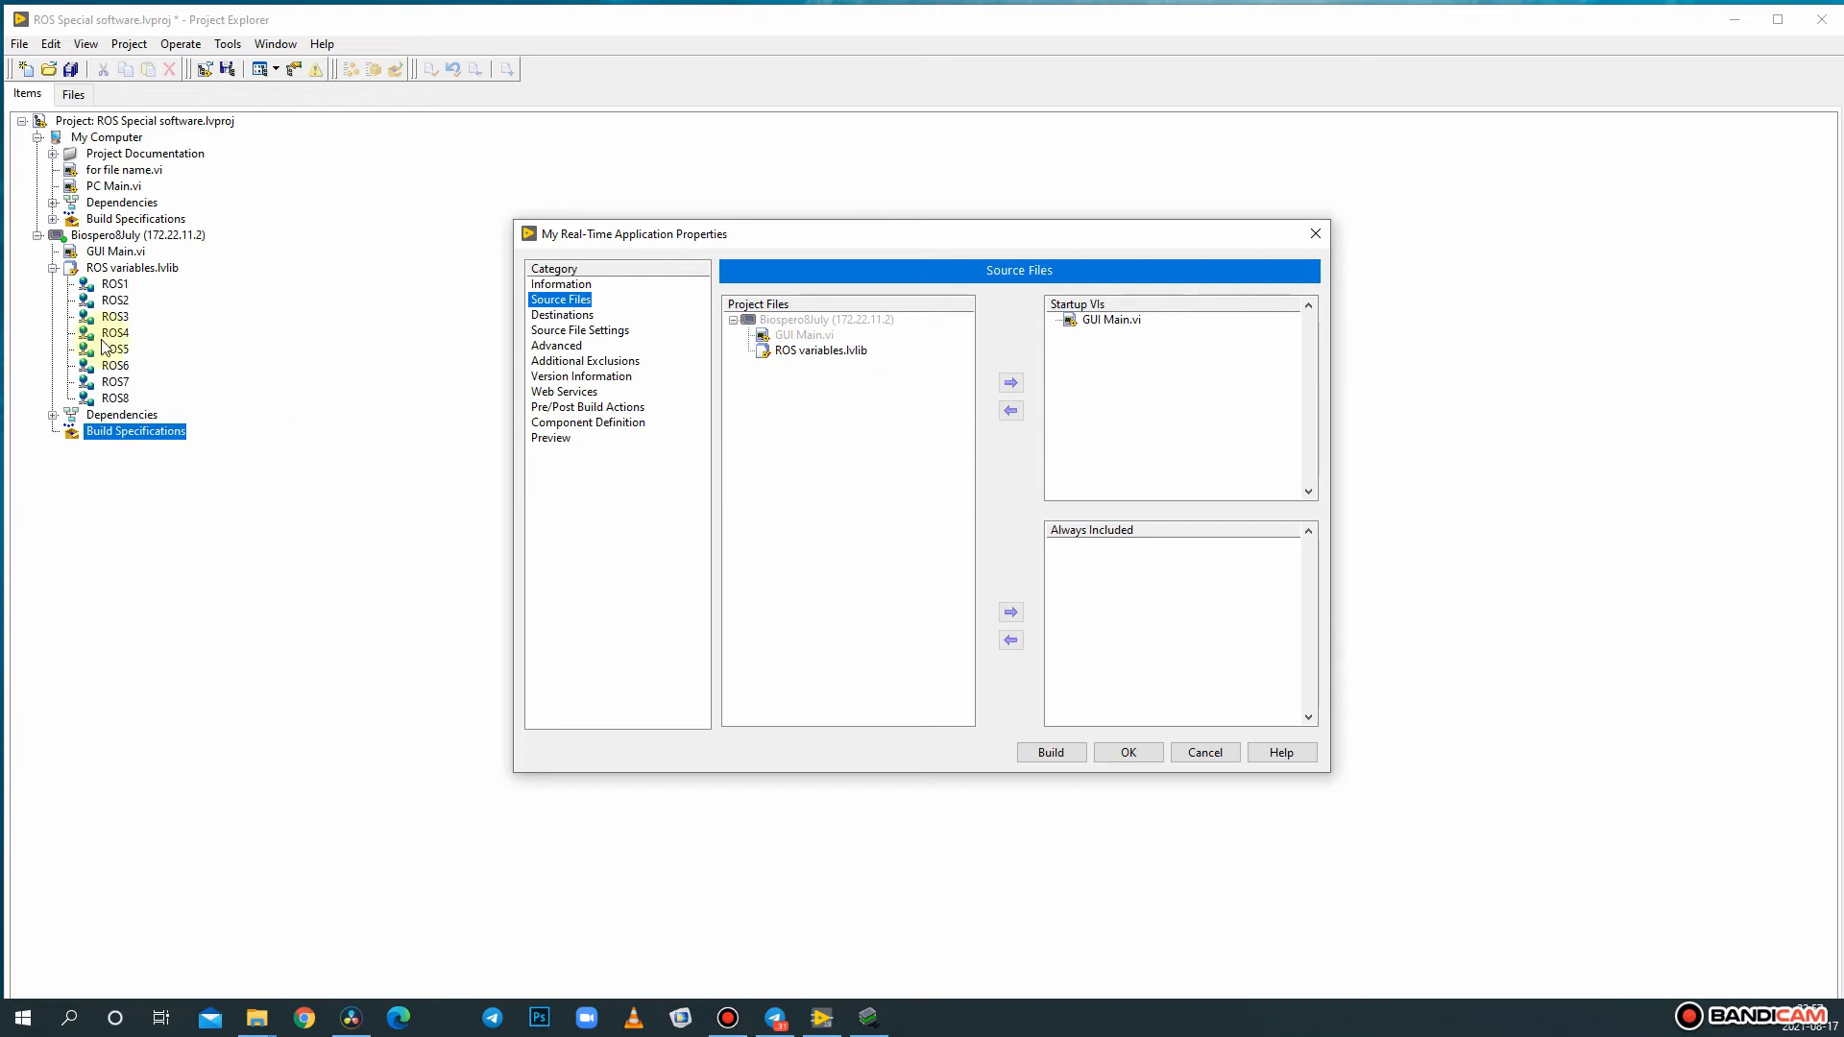
- Turn off copying of error code files in the build's advanced settings
left_click(567, 315)
left_click(574, 330)
left_click(559, 345)
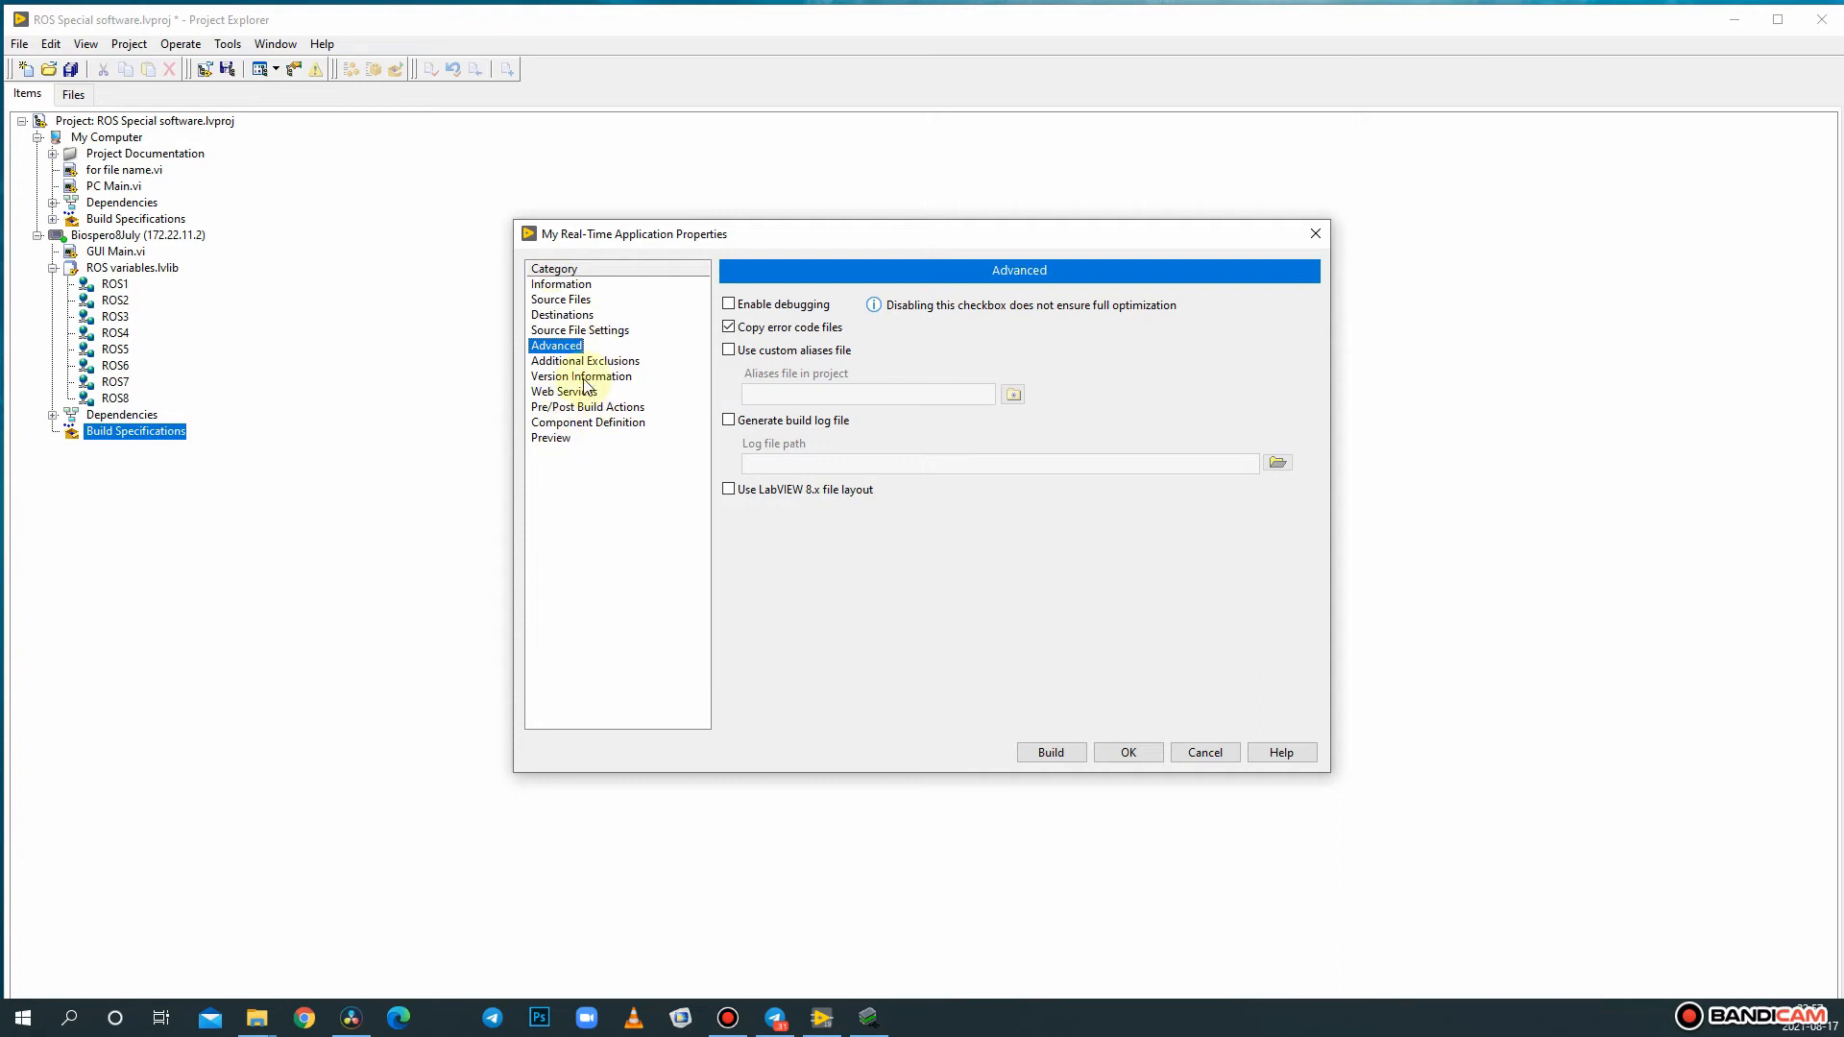
left_click(727, 328)
- Generate a preview of the output files and build My Real-Time Application
left_click(555, 439)
left_click(845, 309)
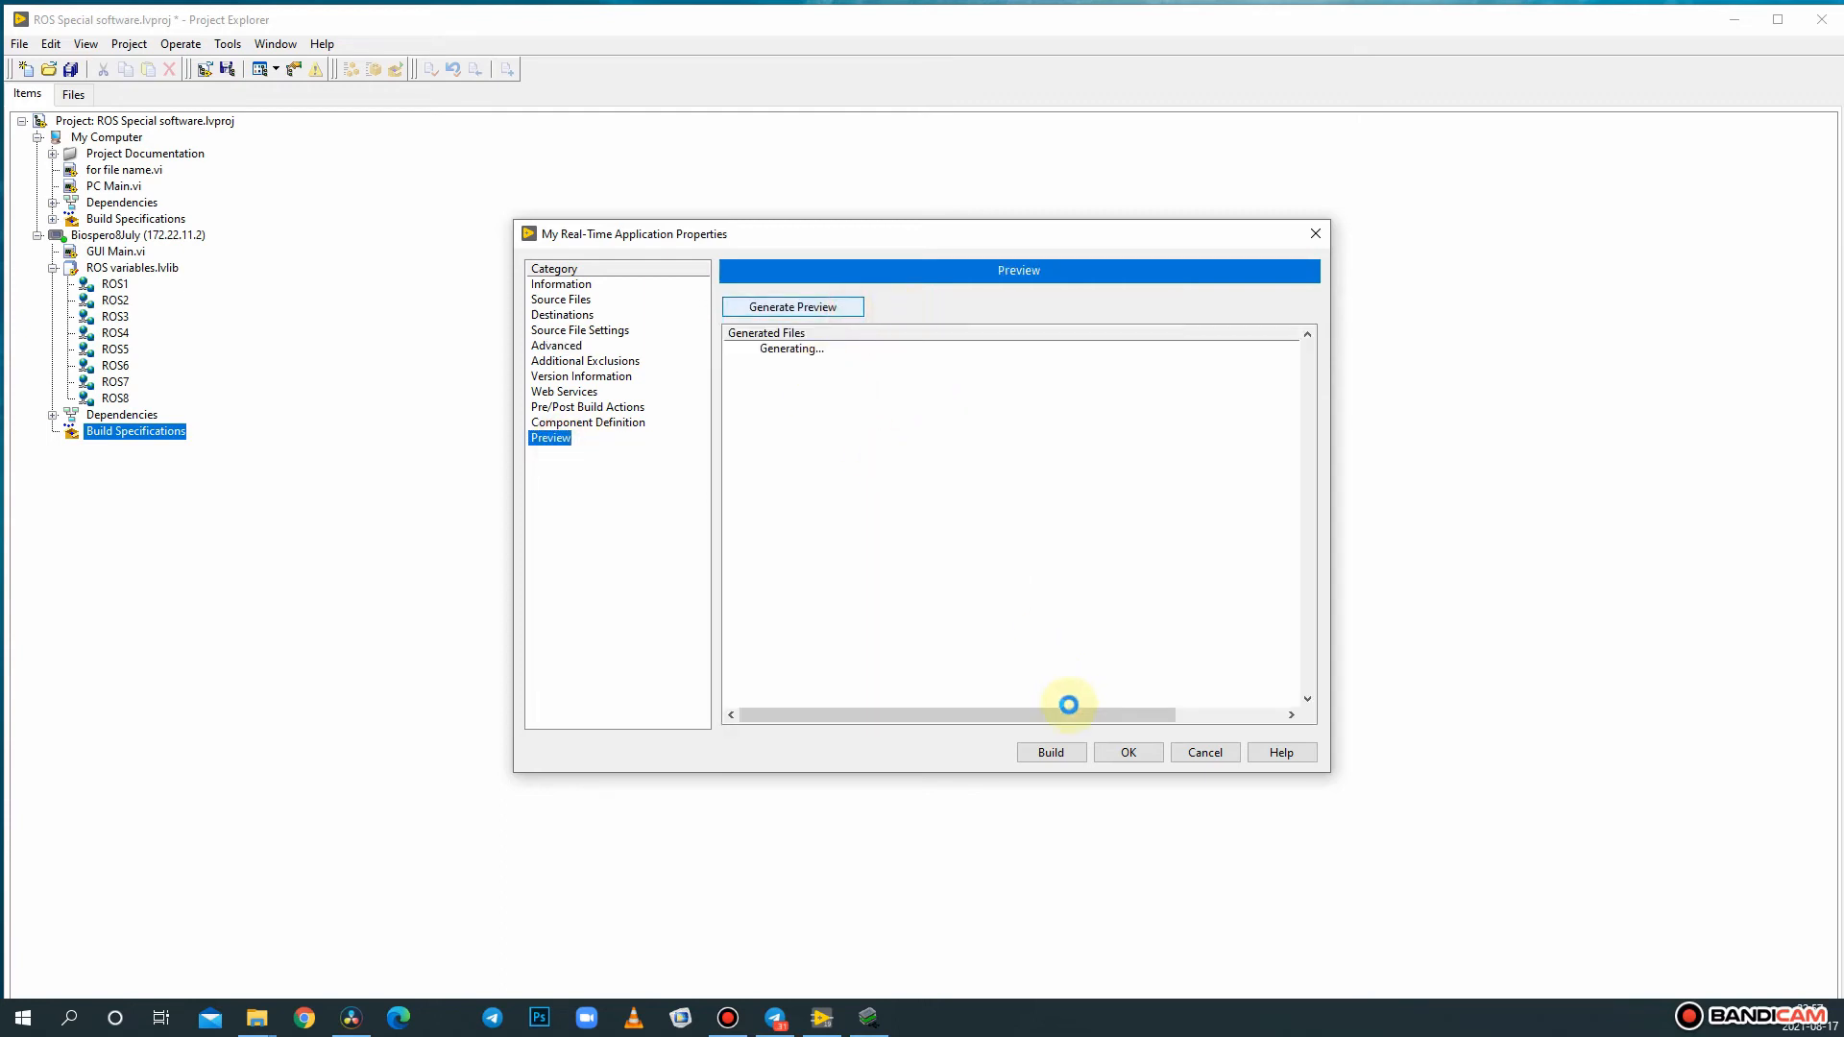
left_click(1074, 753)
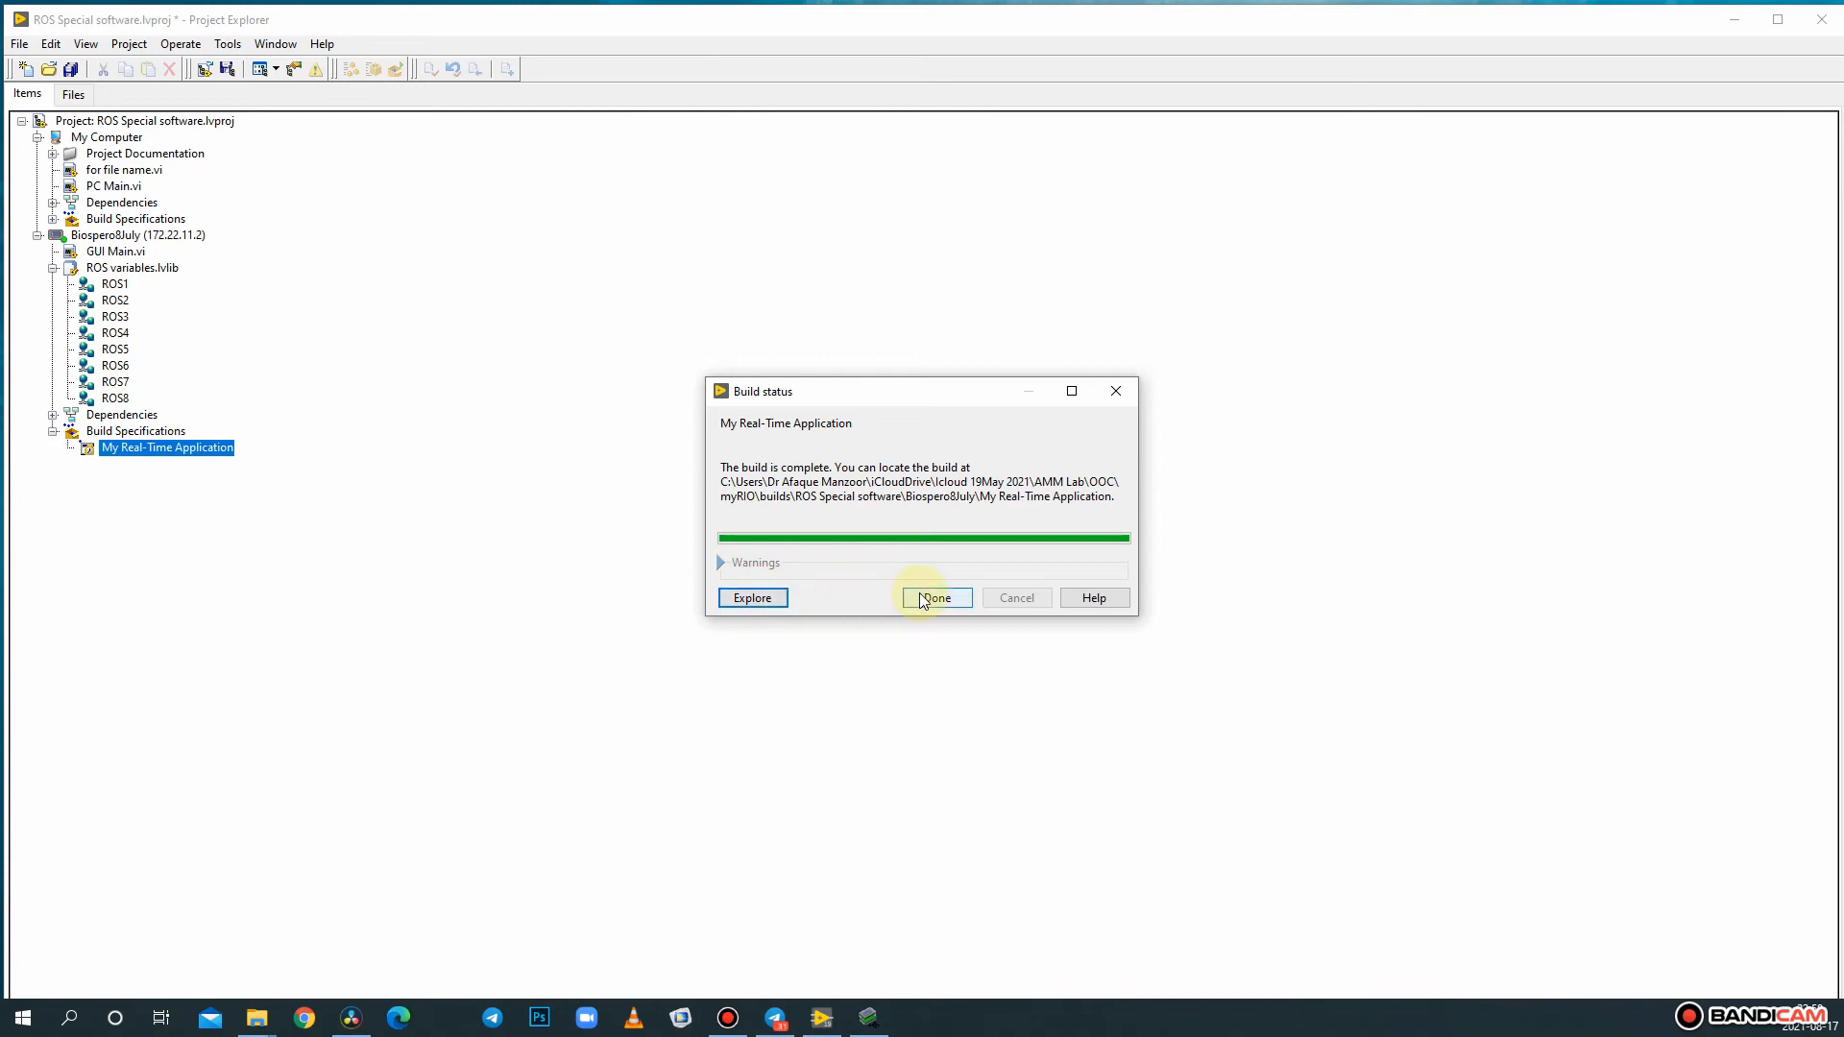
left_click(955, 602)
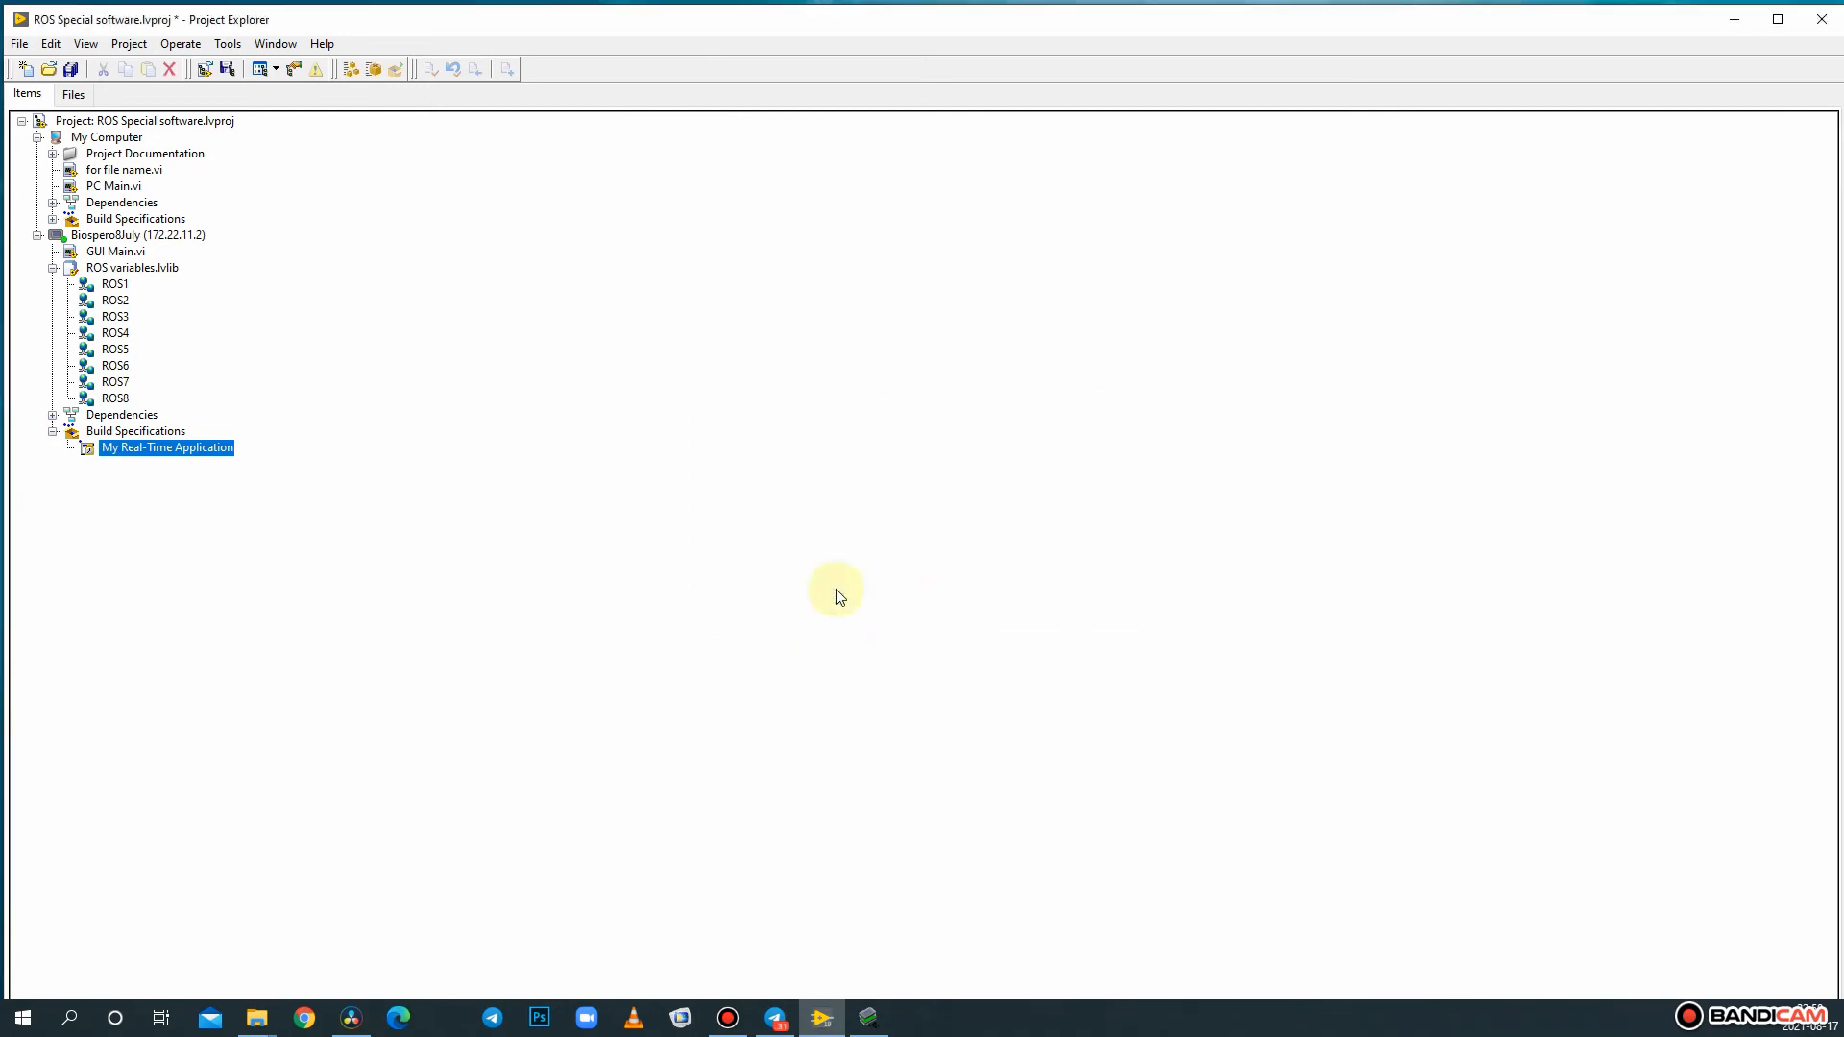
- Run My Real-Time Application as startup on the target, accepting the reboot and dismissing the myRIO USB Monitor
right_click(180, 449)
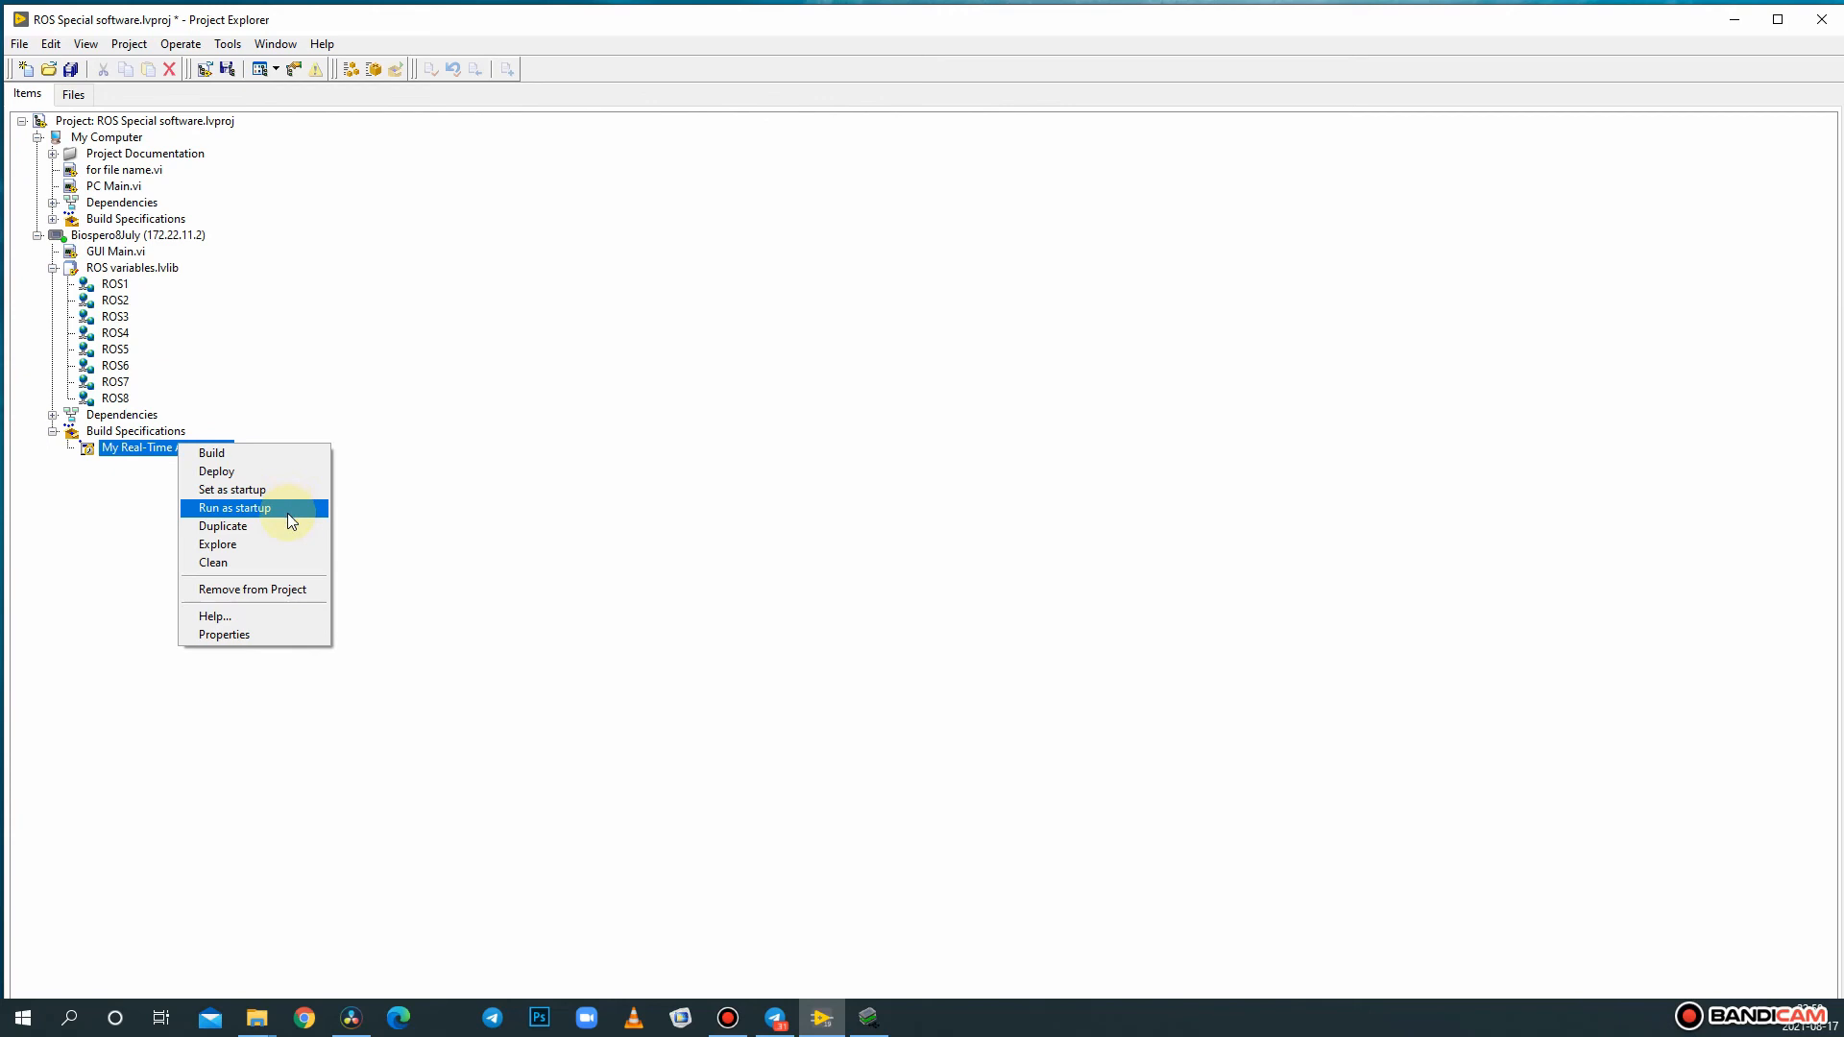
left_click(286, 511)
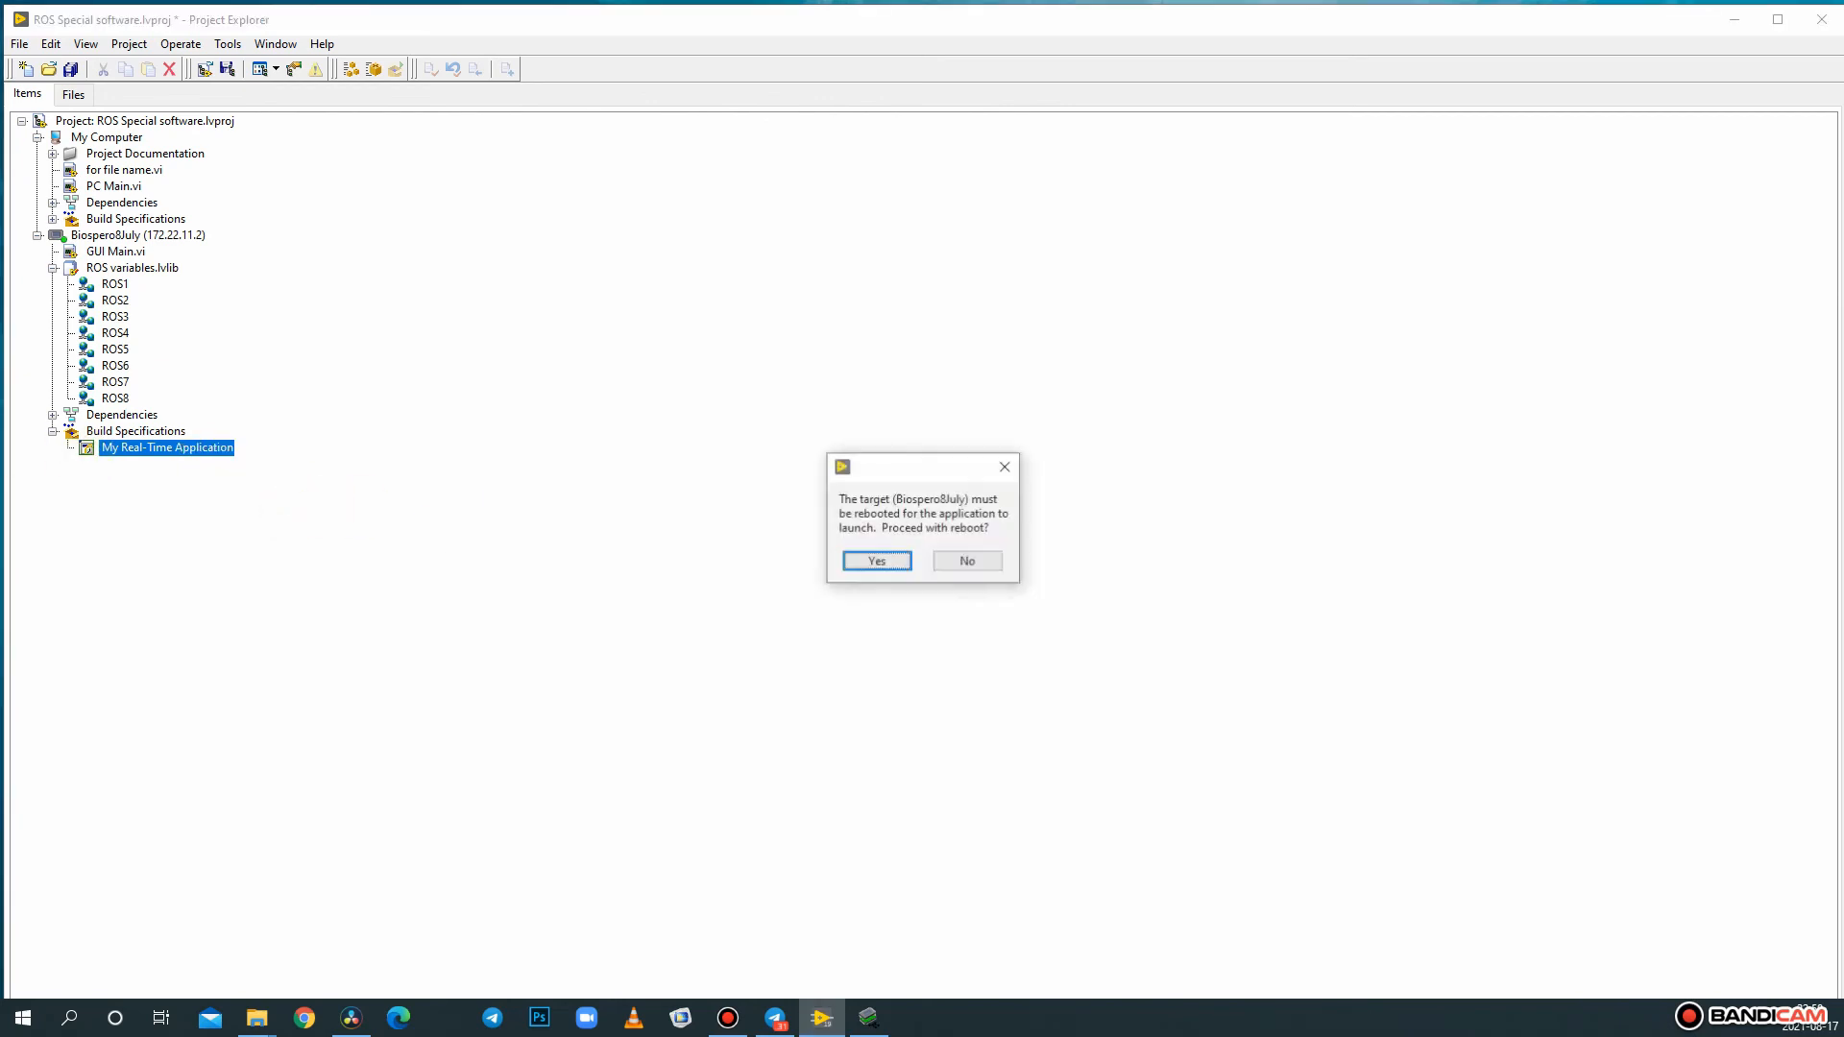
left_click(882, 565)
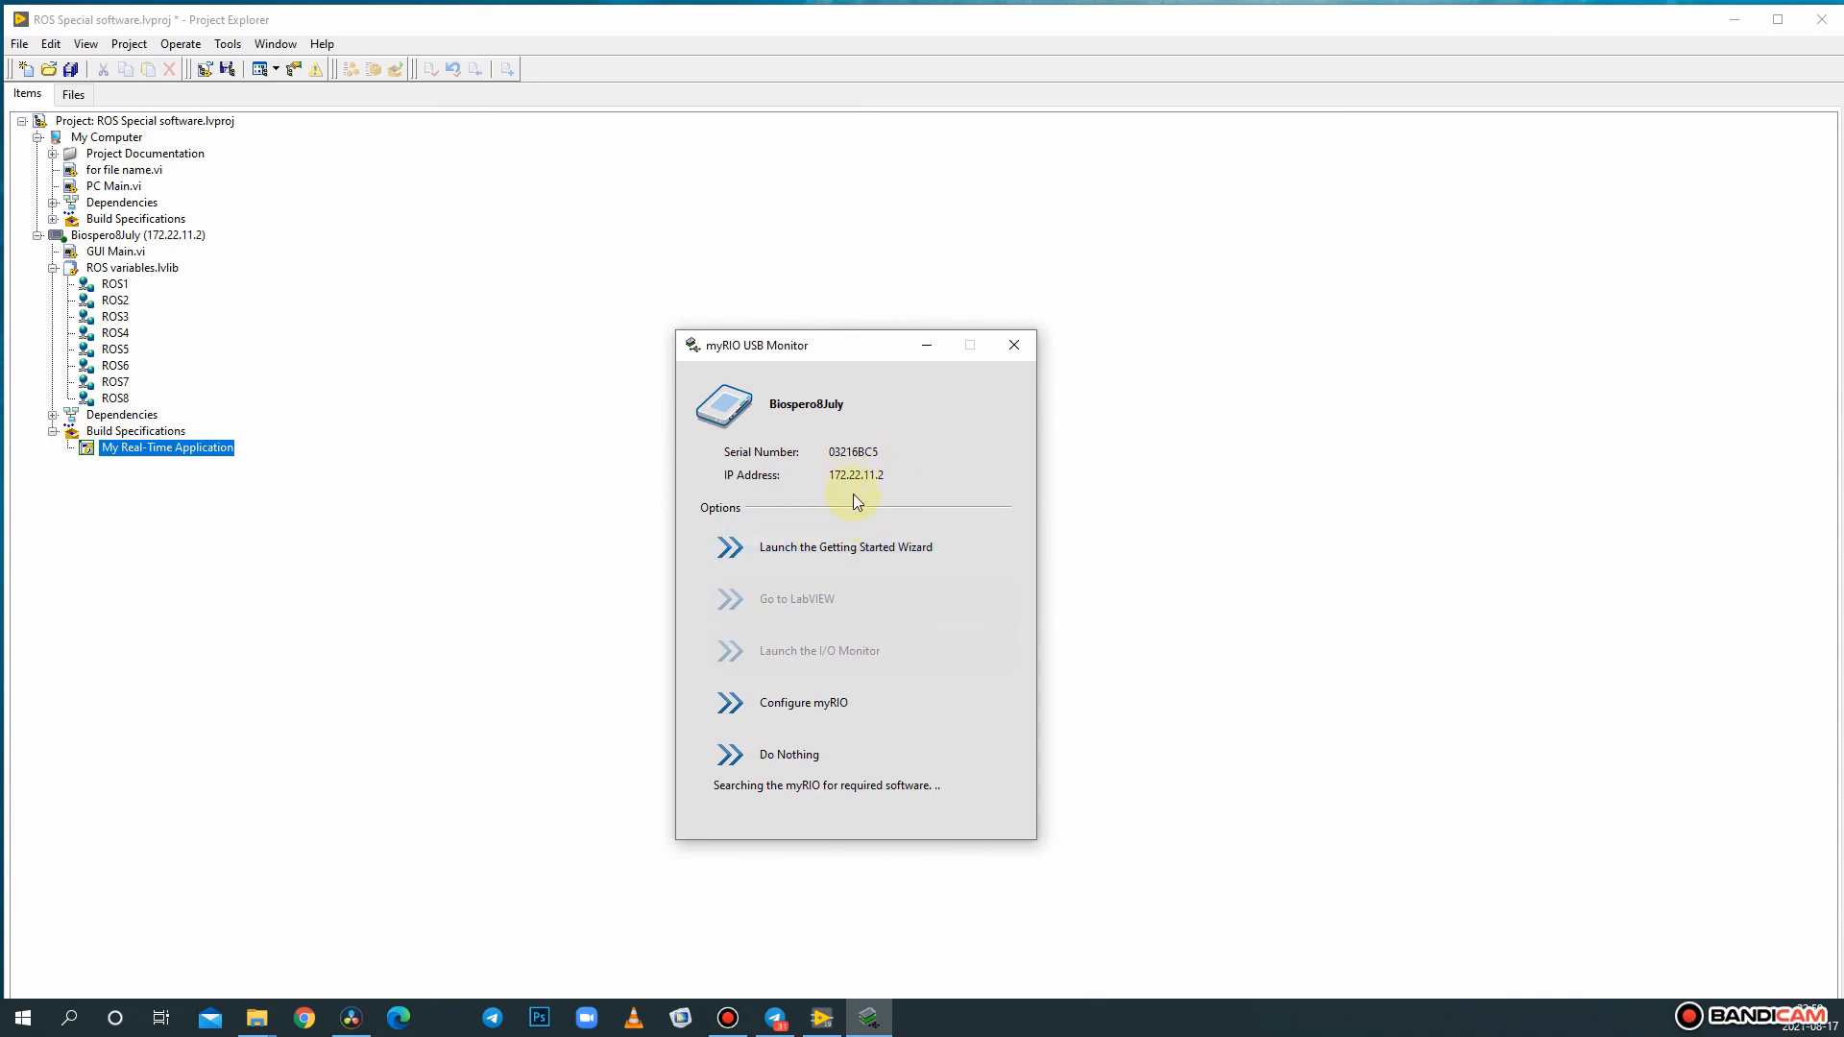
left_click(928, 345)
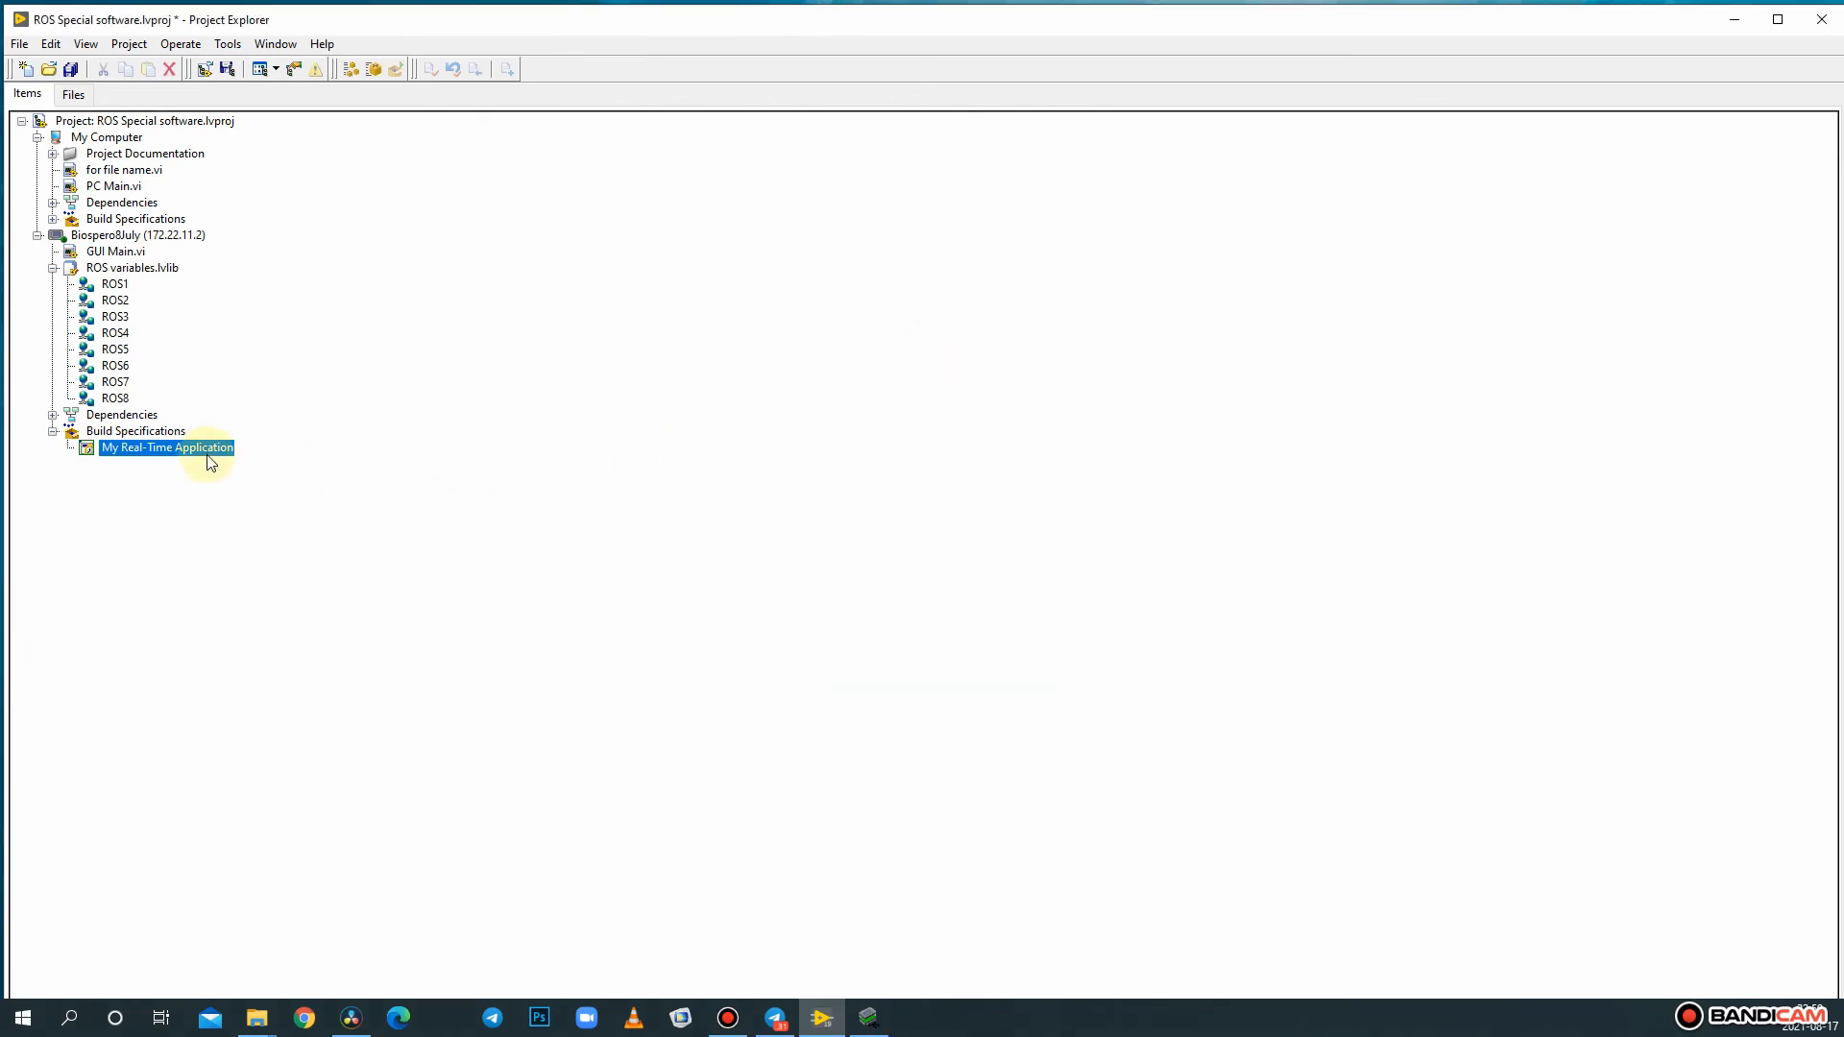